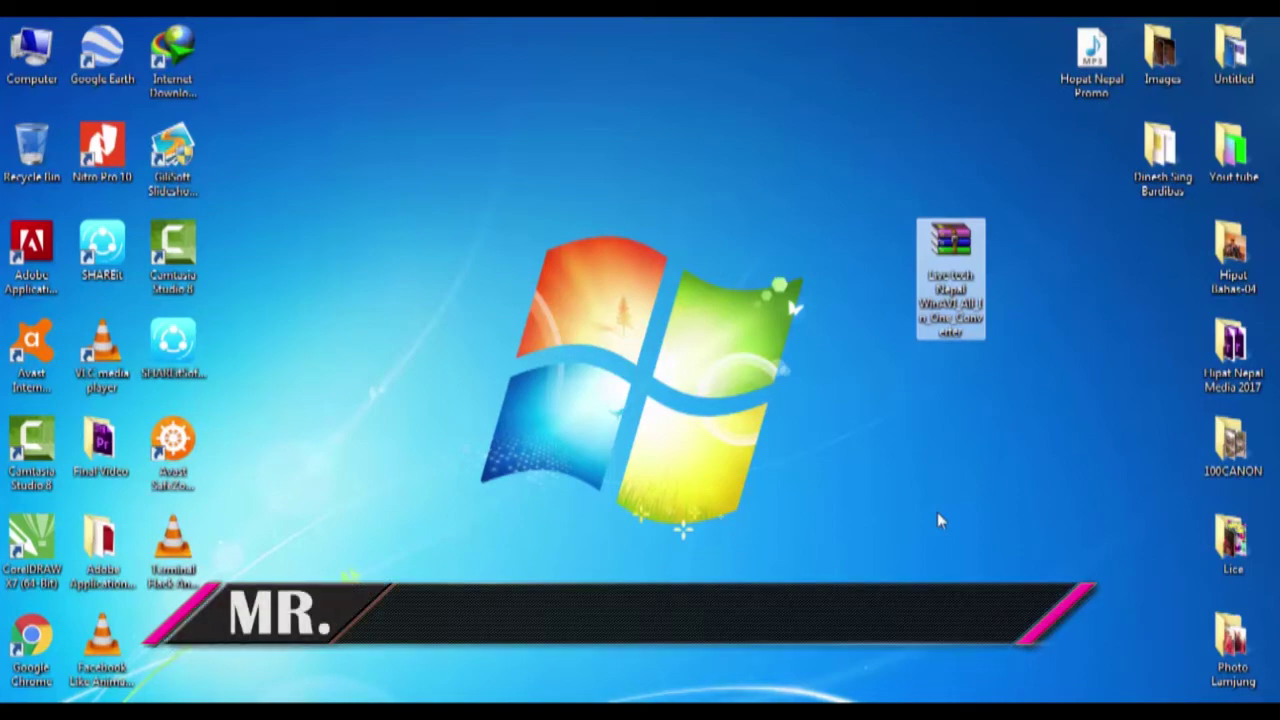
# Reposition the Live tech Nepal WinAVI_All_In_One_Converter archive on the desktop and extract it there
pyautogui.moveTo(945, 252); pyautogui.dragTo(933, 109)
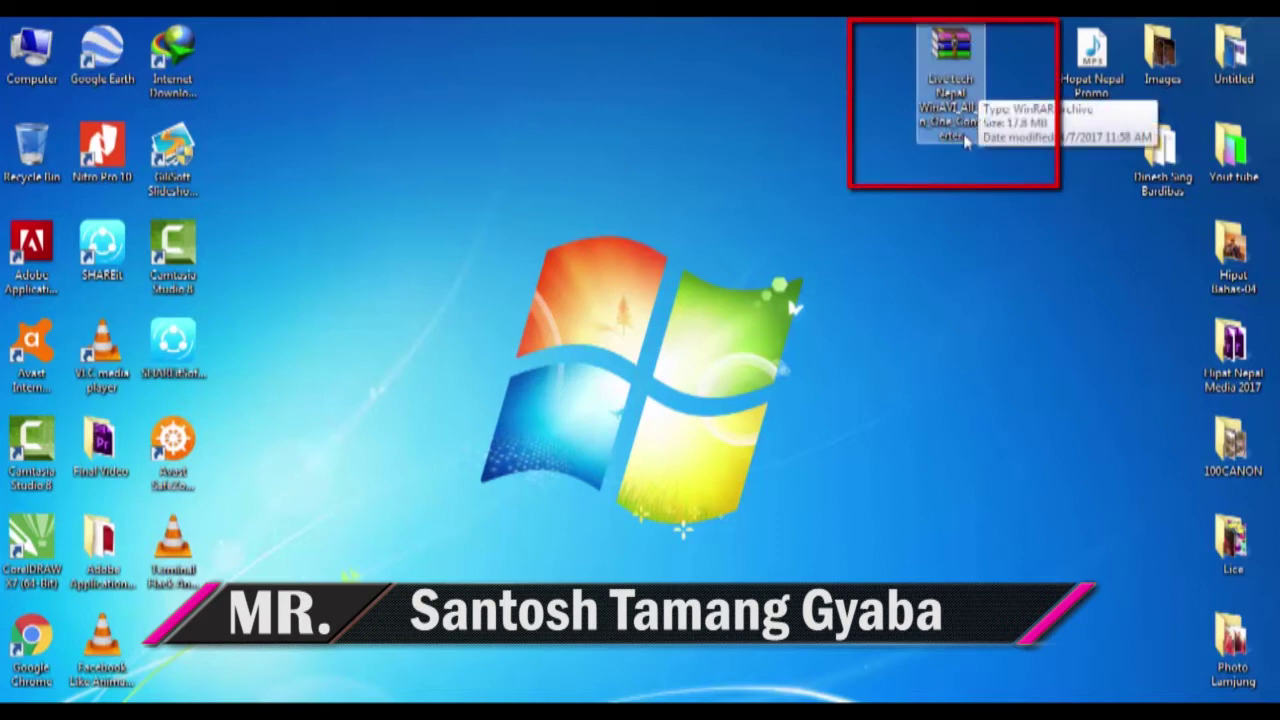
pyautogui.click(705, 155)
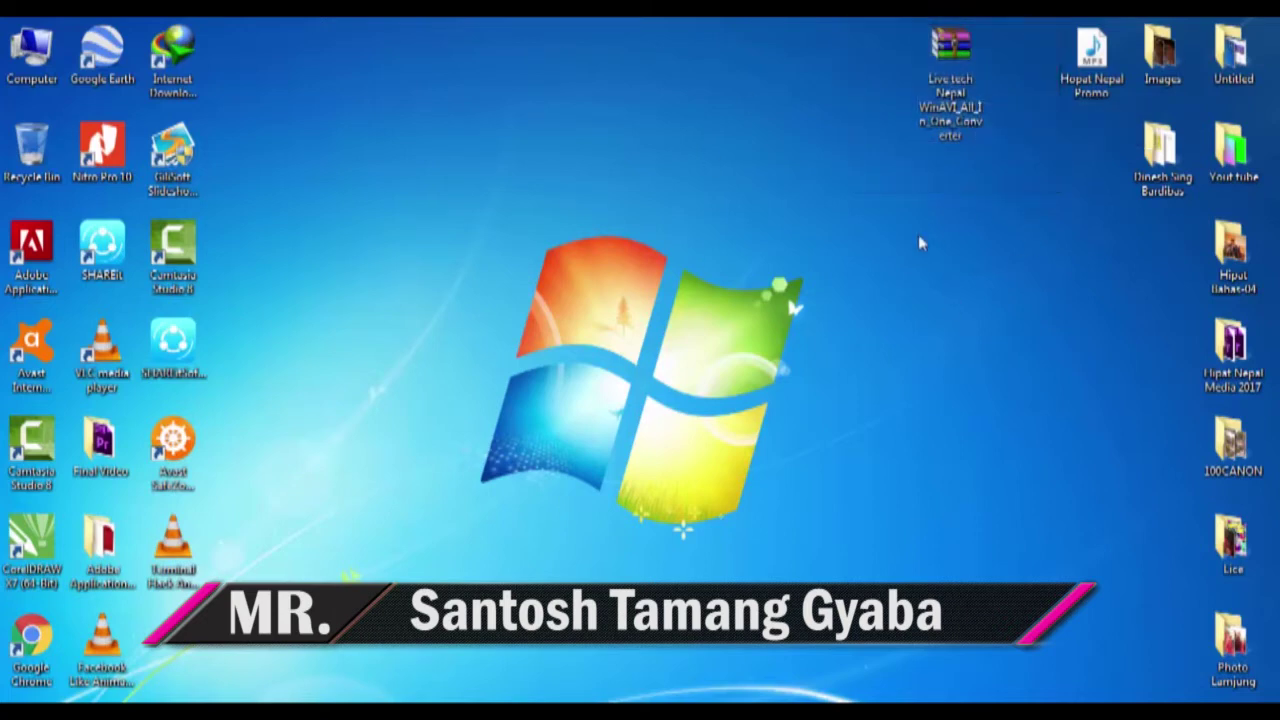
pyautogui.rightClick(921, 97)
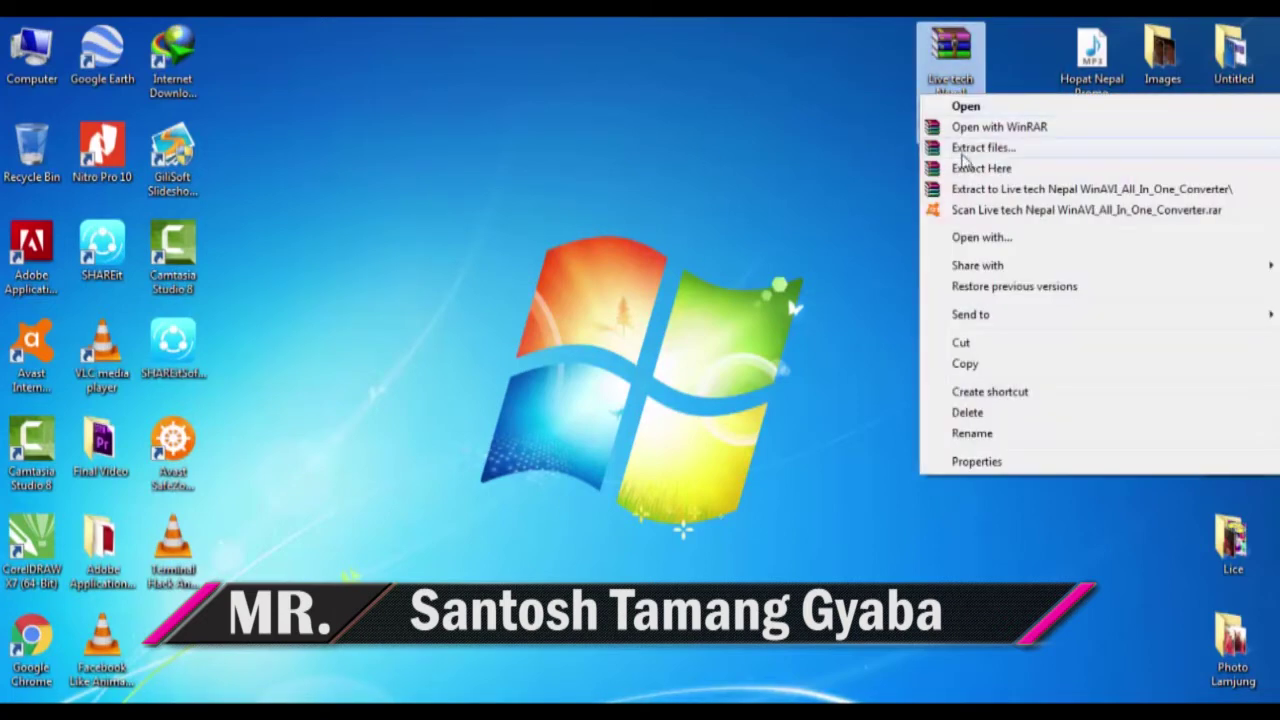
pyautogui.click(989, 167)
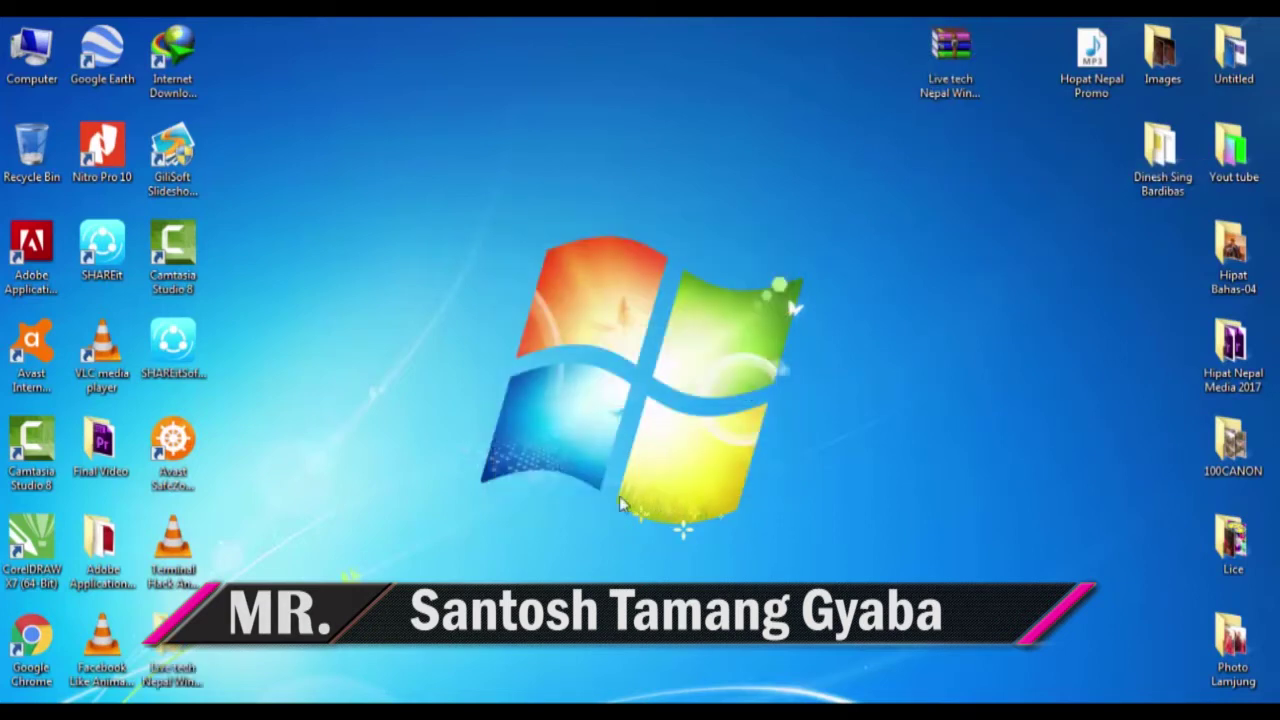
# Move the extracted folder near the archive and launch the WinAVI_All_In_One_Converter installer from it
pyautogui.moveTo(172, 640); pyautogui.dragTo(735, 90)
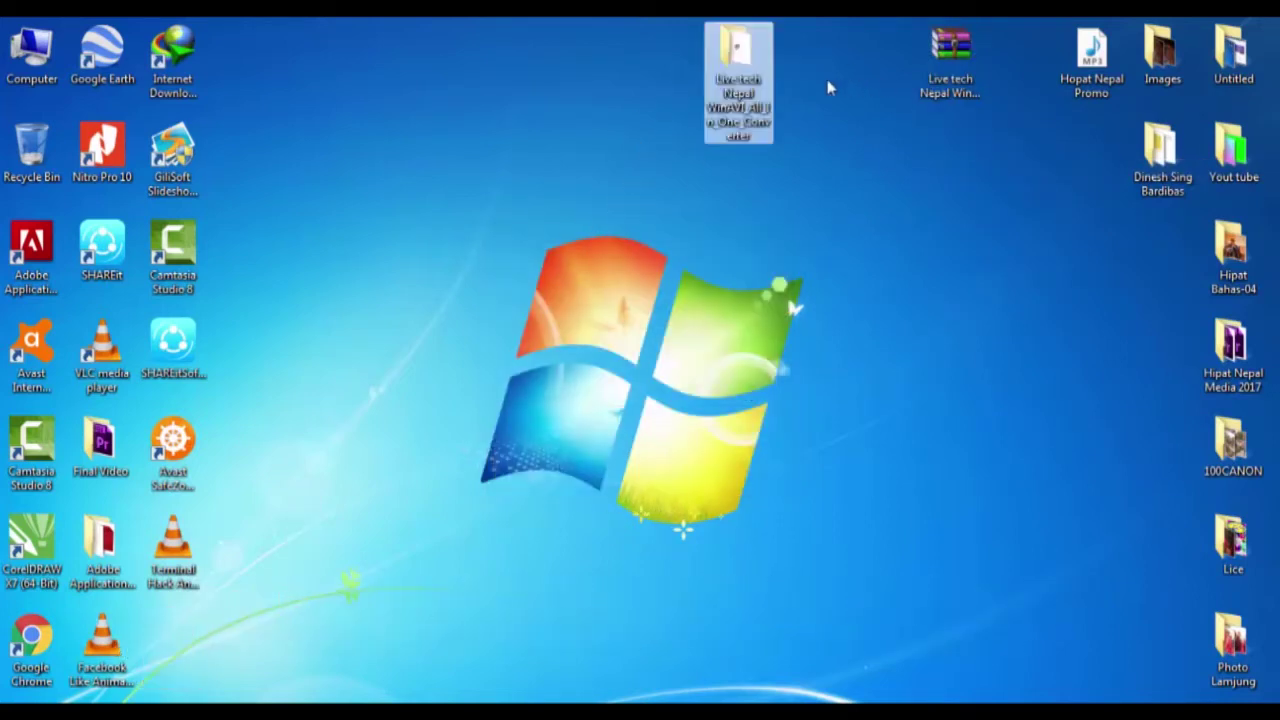
pyautogui.doubleClick(738, 80)
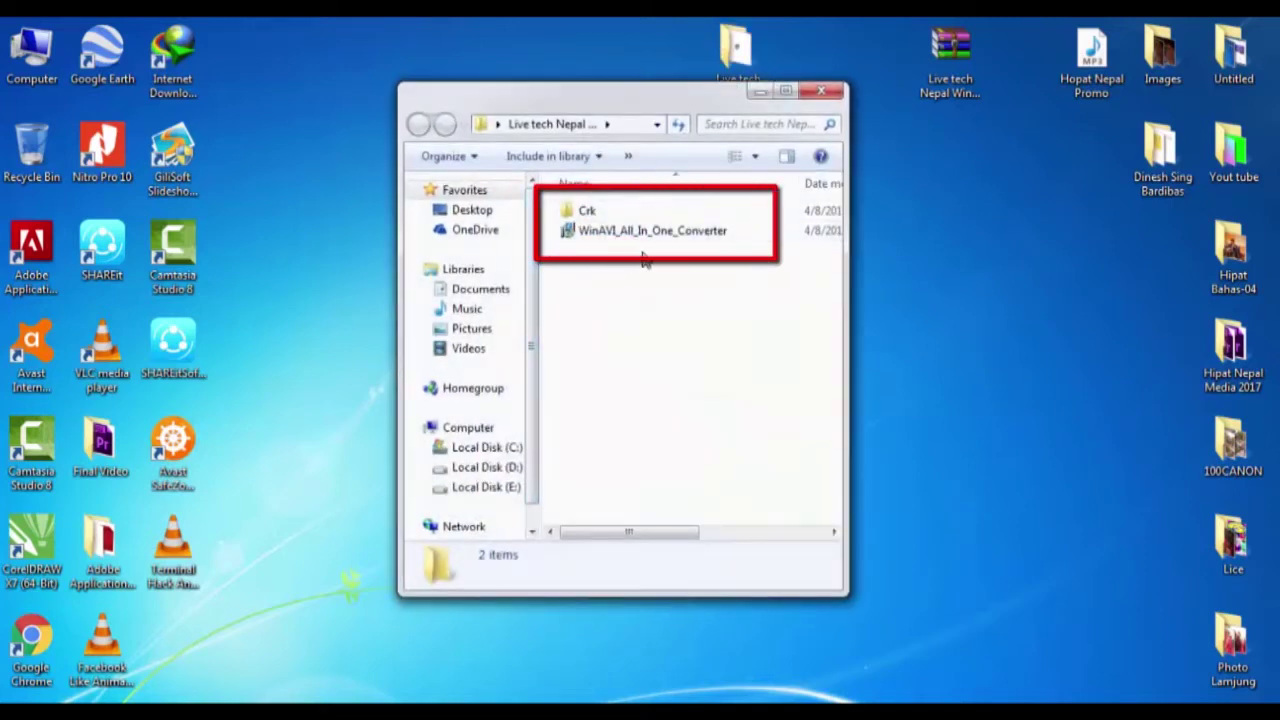
pyautogui.click(708, 236)
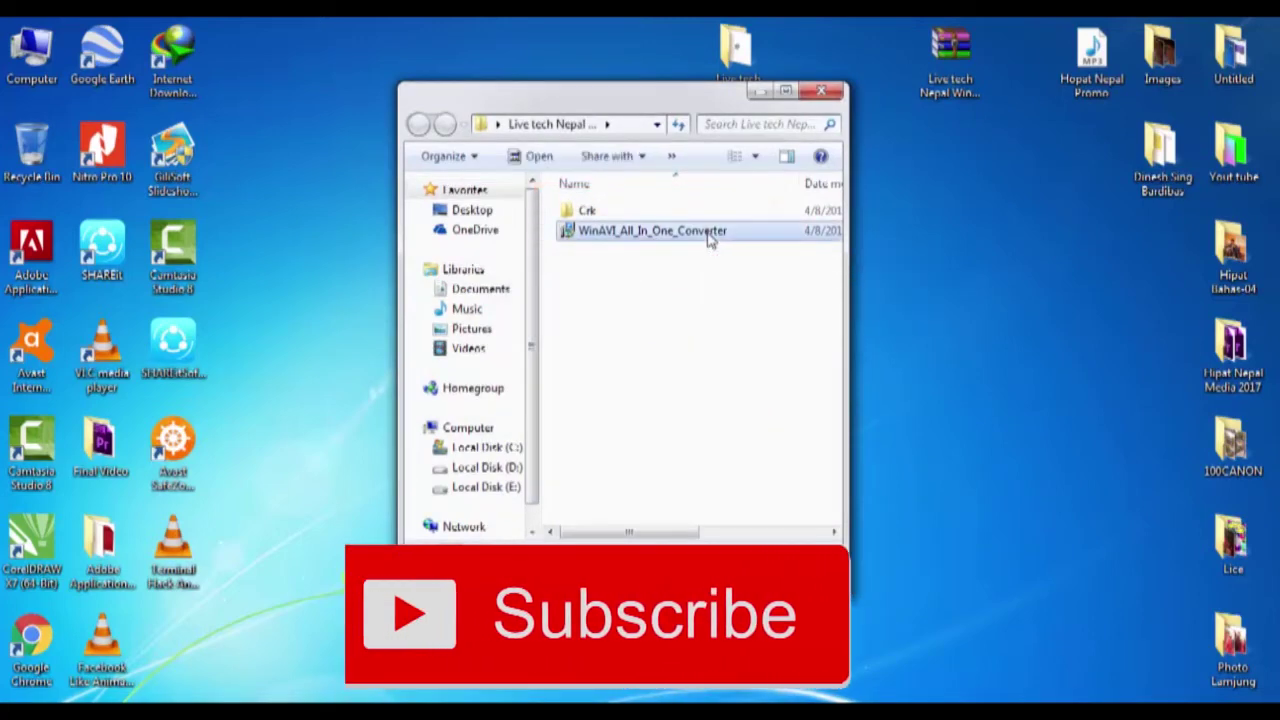
pyautogui.doubleClick(708, 236)
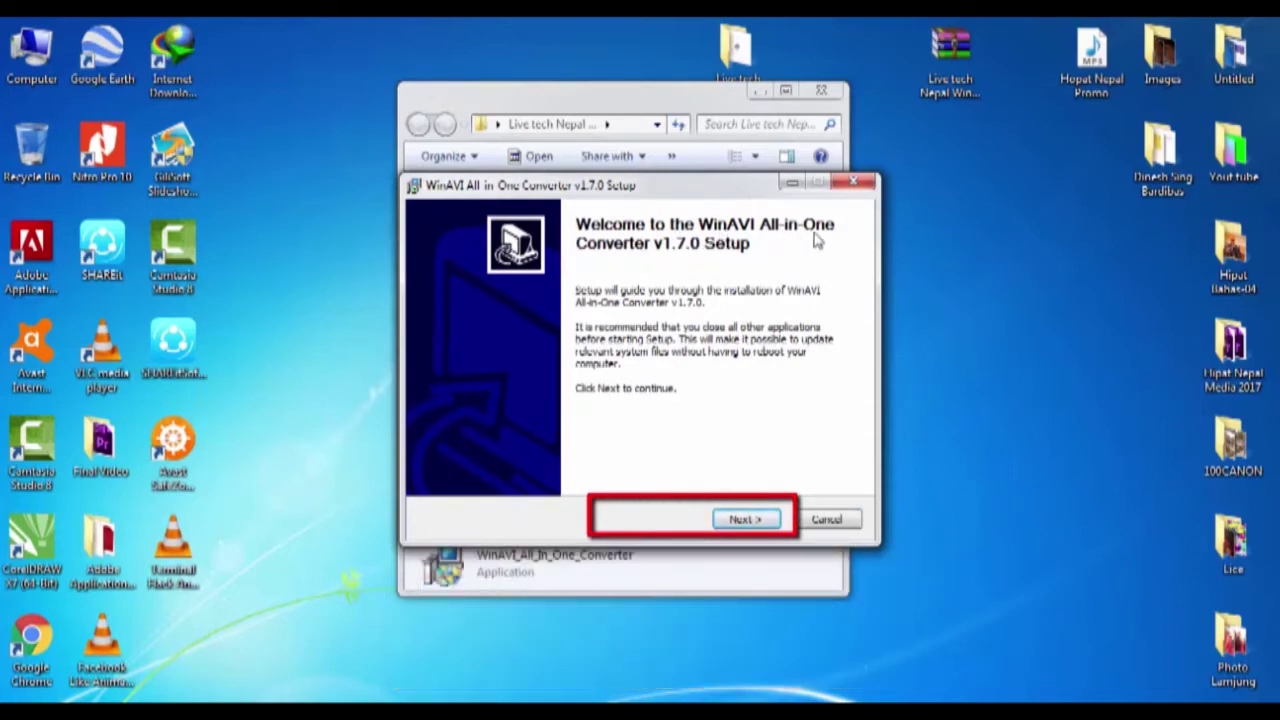
# Accept the license agreement and install WinAVI All-in-One Converter v1.7.0 in the default destination folder
pyautogui.click(738, 520)
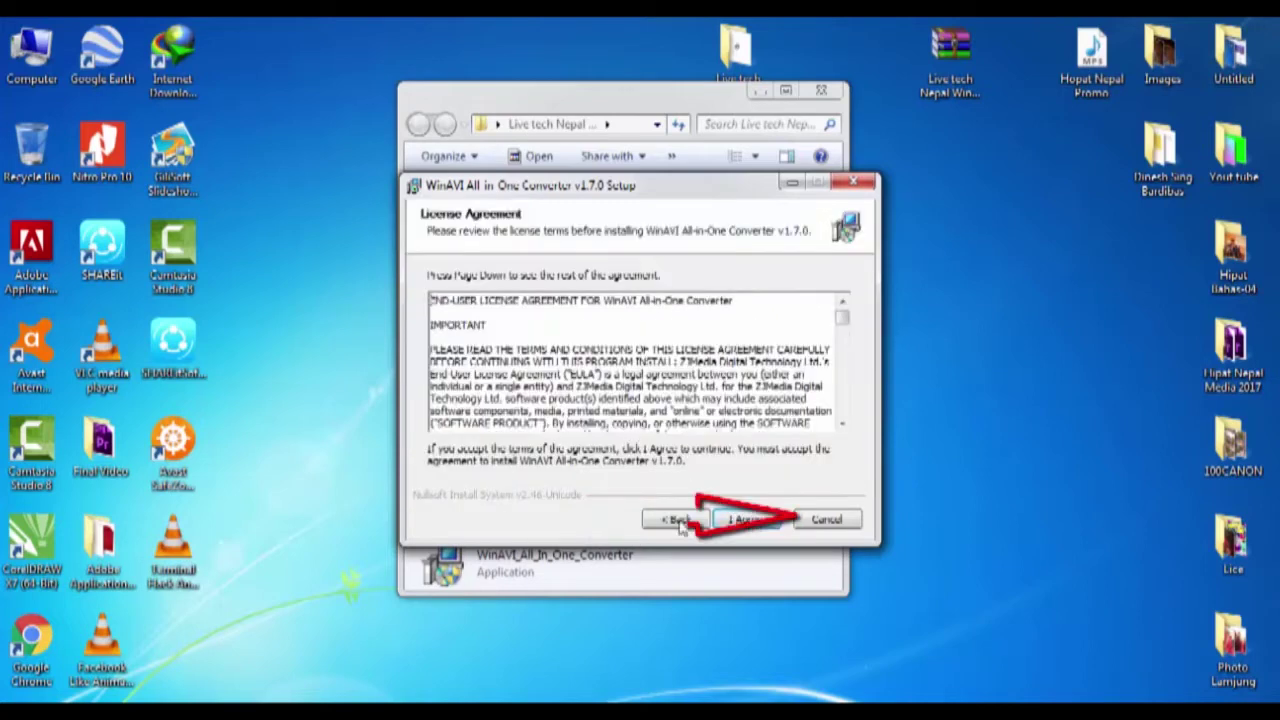
pyautogui.click(743, 527)
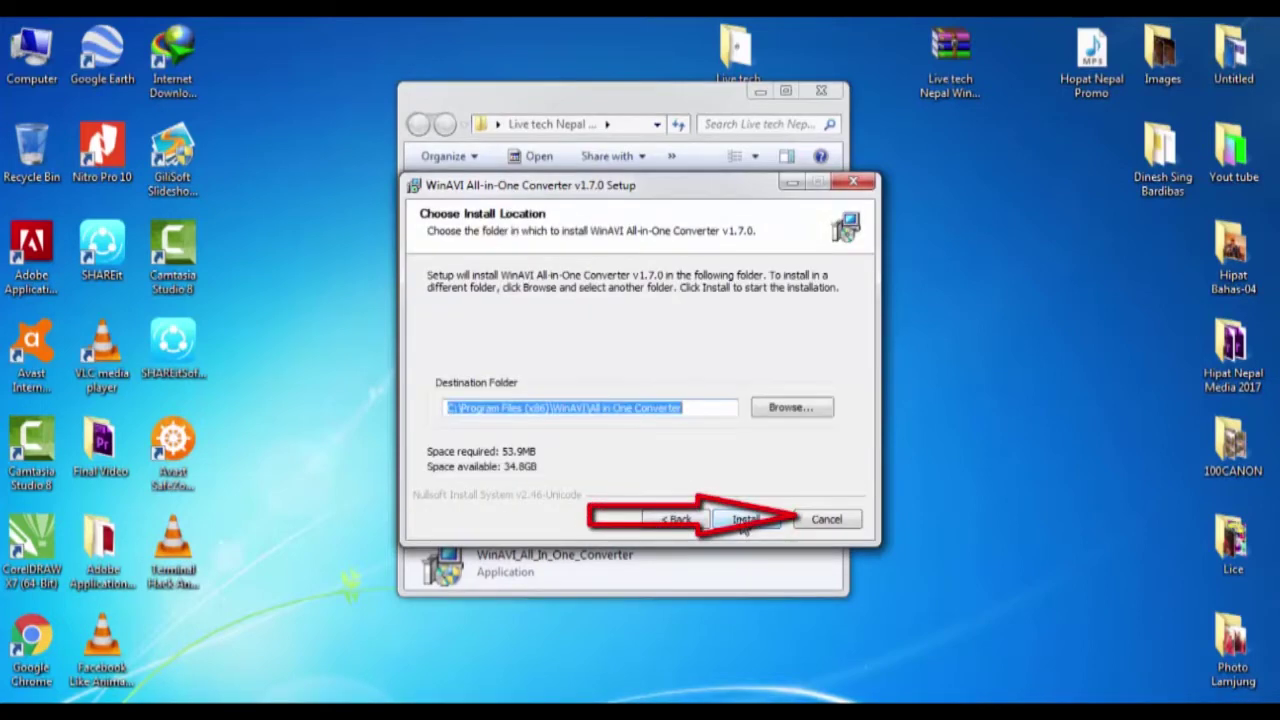
pyautogui.click(743, 522)
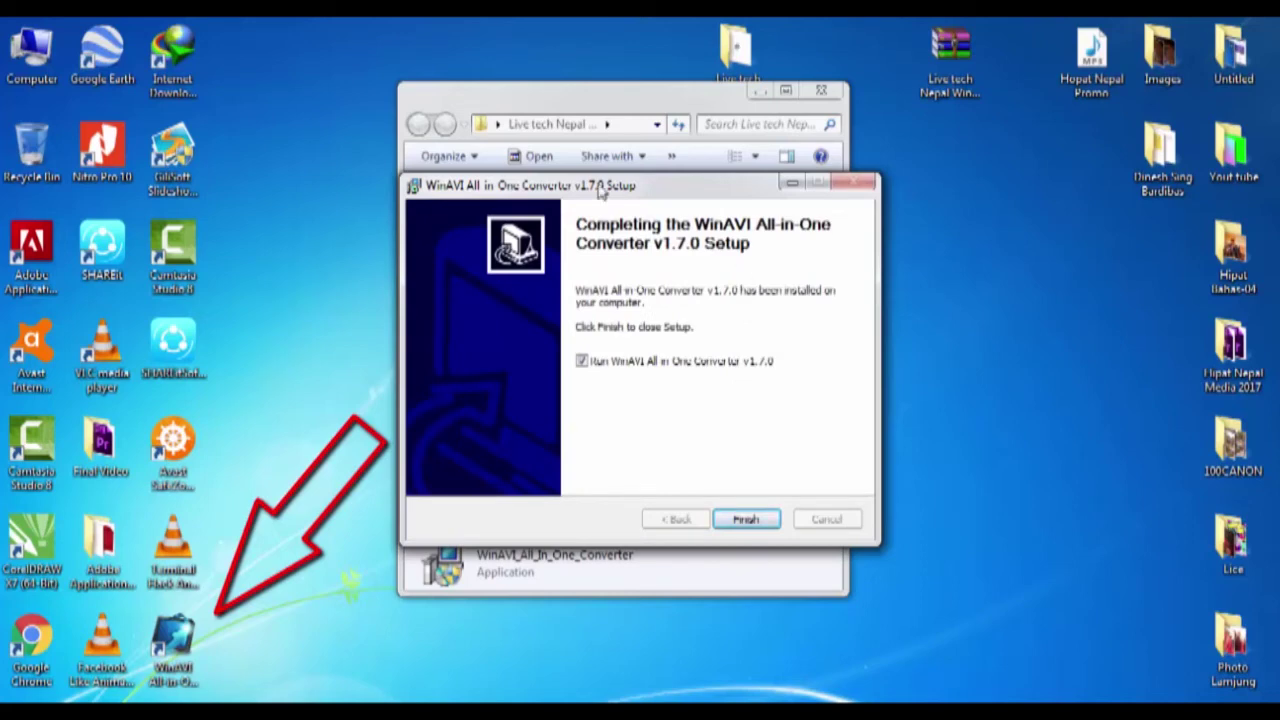
# Finish the setup with the converter set to run, dismiss its registration dialog and close the program
pyautogui.click(745, 521)
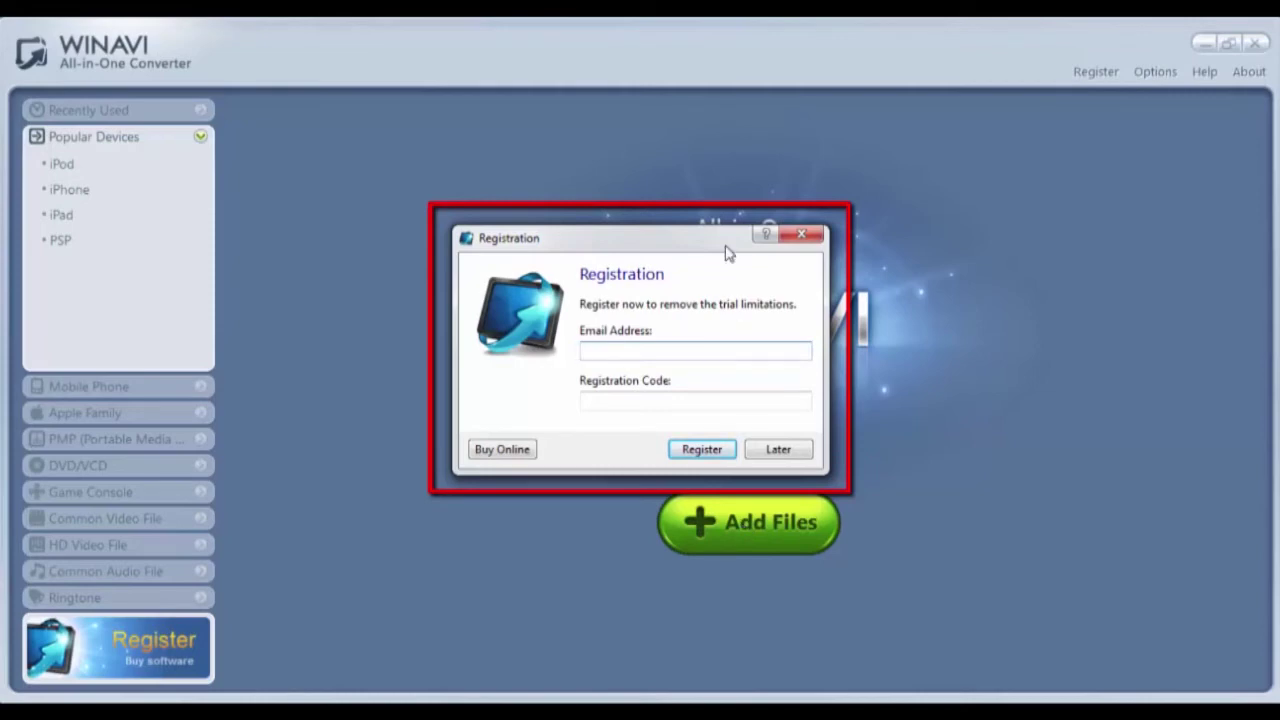
pyautogui.click(812, 232)
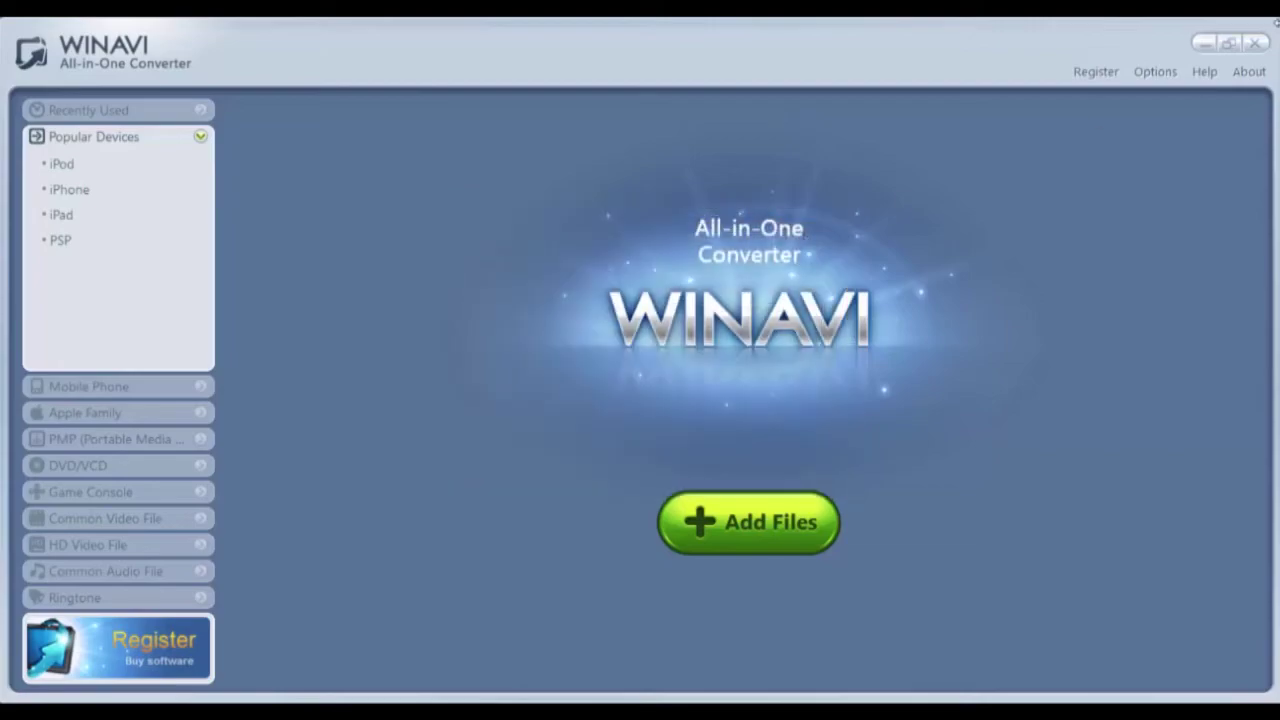
pyautogui.click(1253, 45)
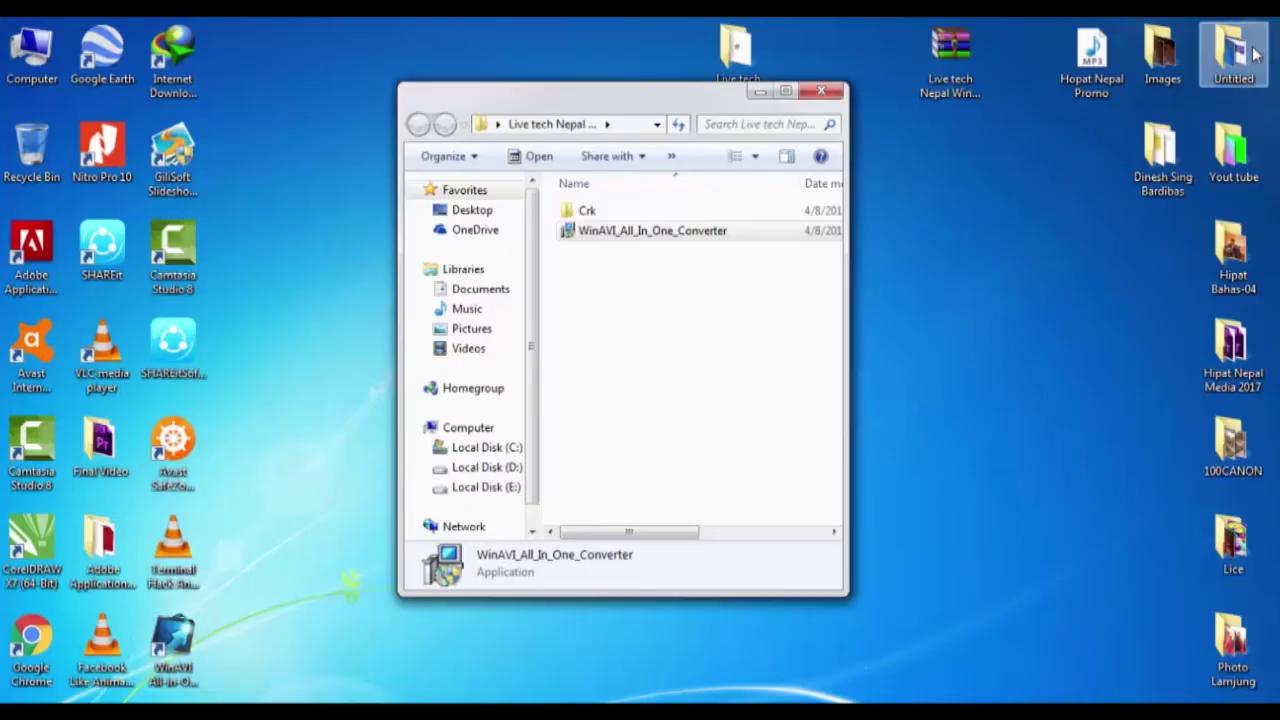
# Copy the gui.dll file from the Crk folder
pyautogui.doubleClick(590, 211)
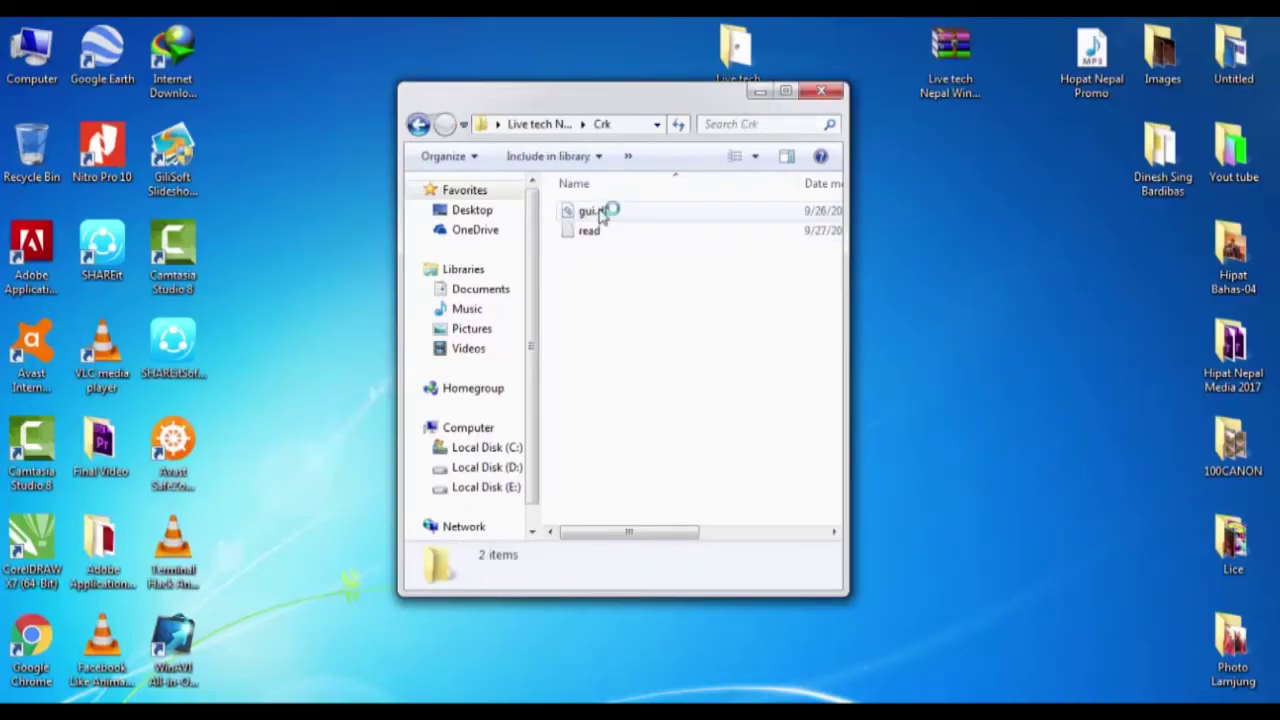
pyautogui.click(602, 214)
pyautogui.rightClick(601, 211)
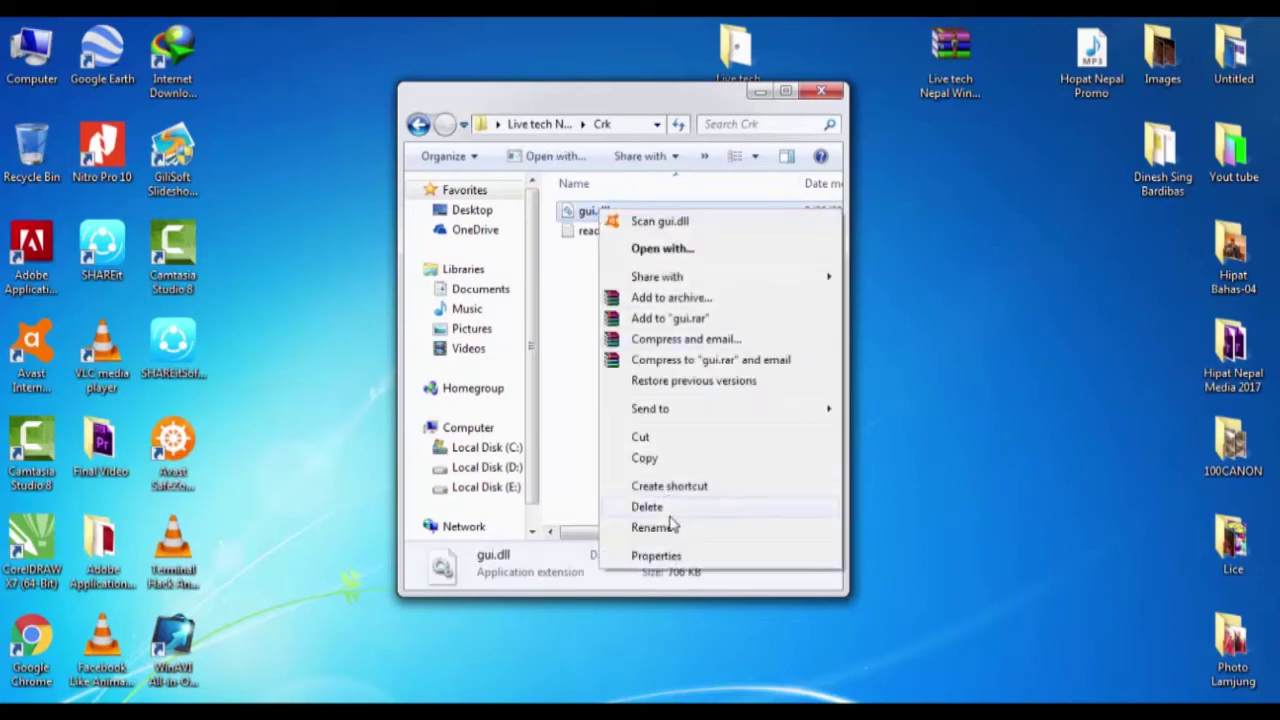
pyautogui.click(648, 441)
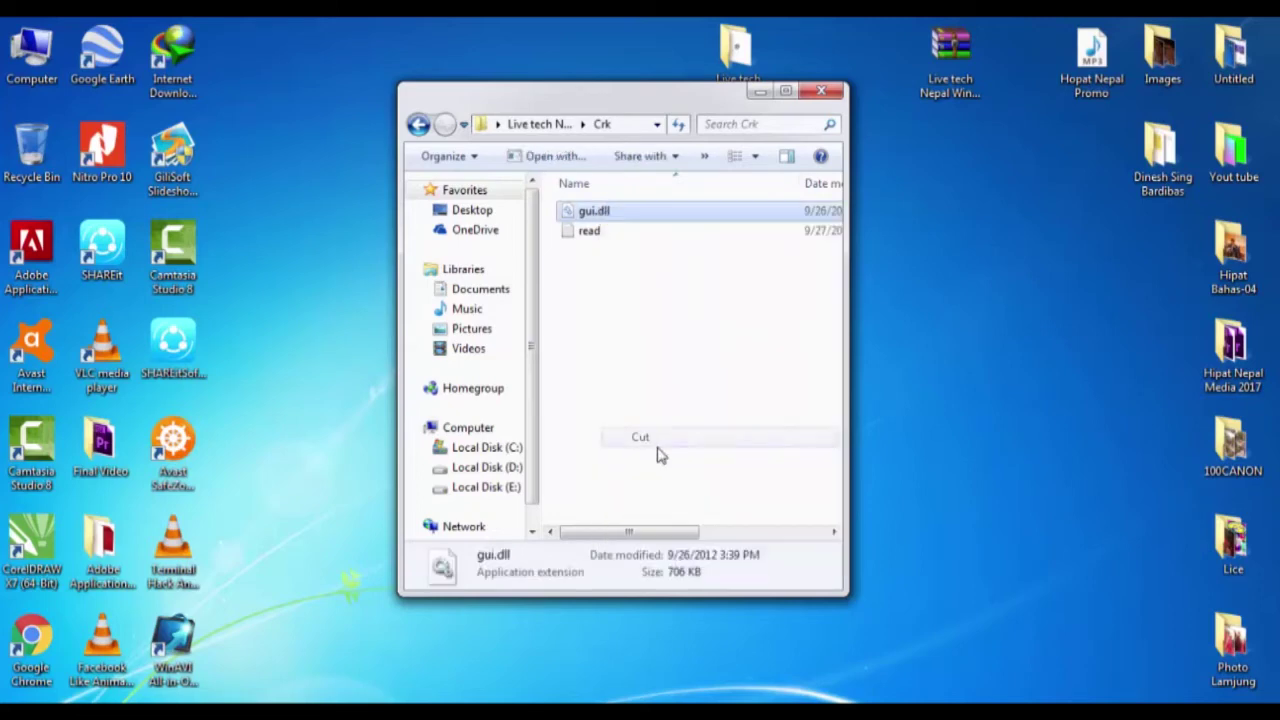
pyautogui.rightClick(616, 210)
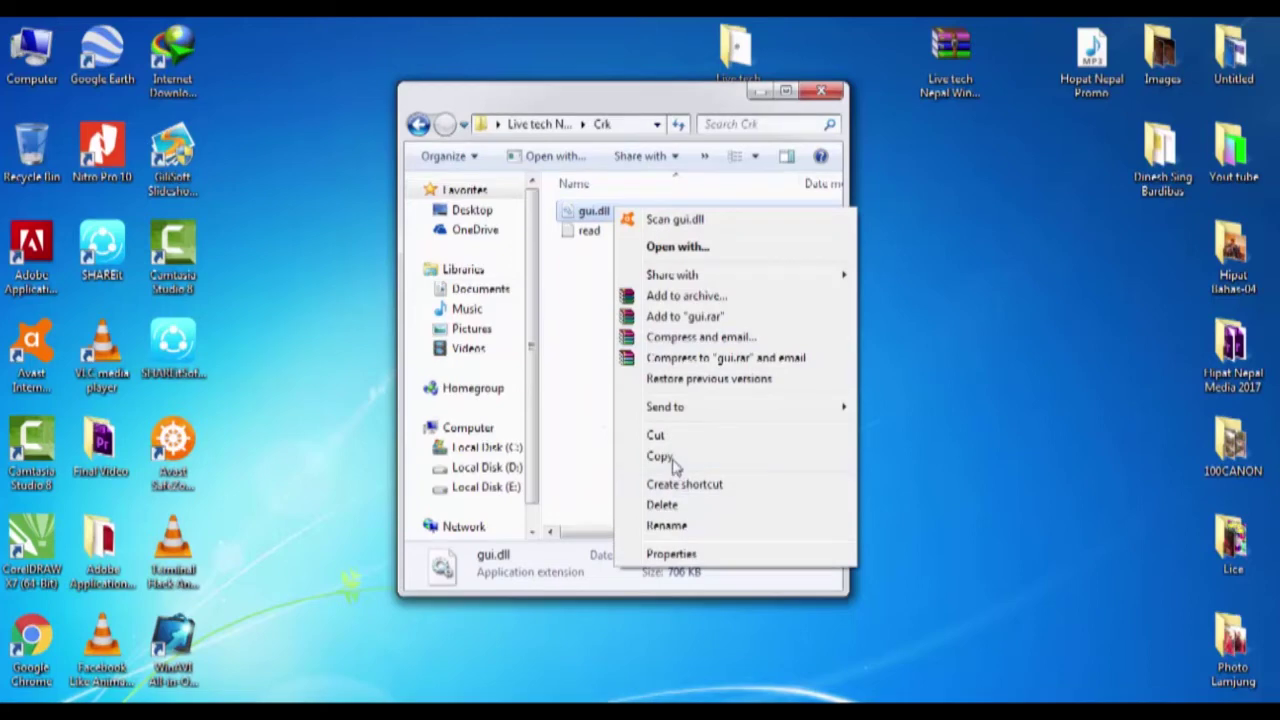
pyautogui.click(672, 459)
# Open the file location of the WinAVI desktop shortcut and paste gui.dll into the bin folder, replacing the existing file
pyautogui.rightClick(178, 622)
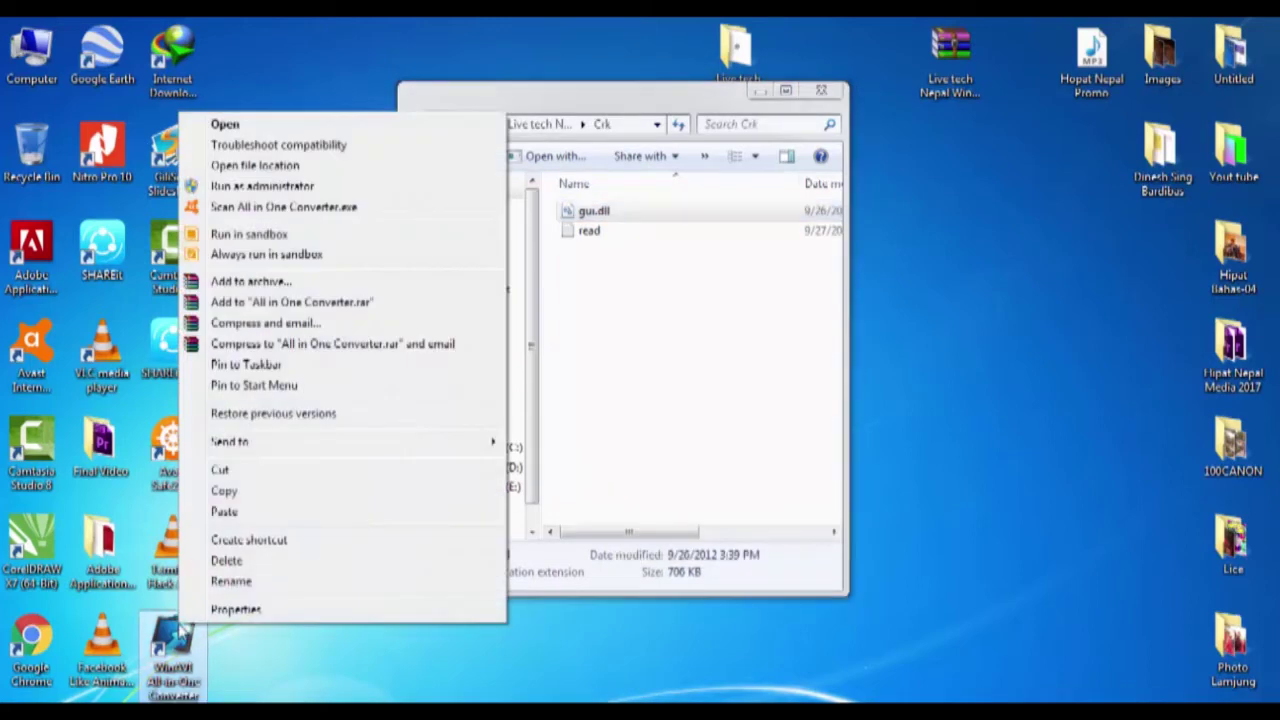
pyautogui.click(250, 166)
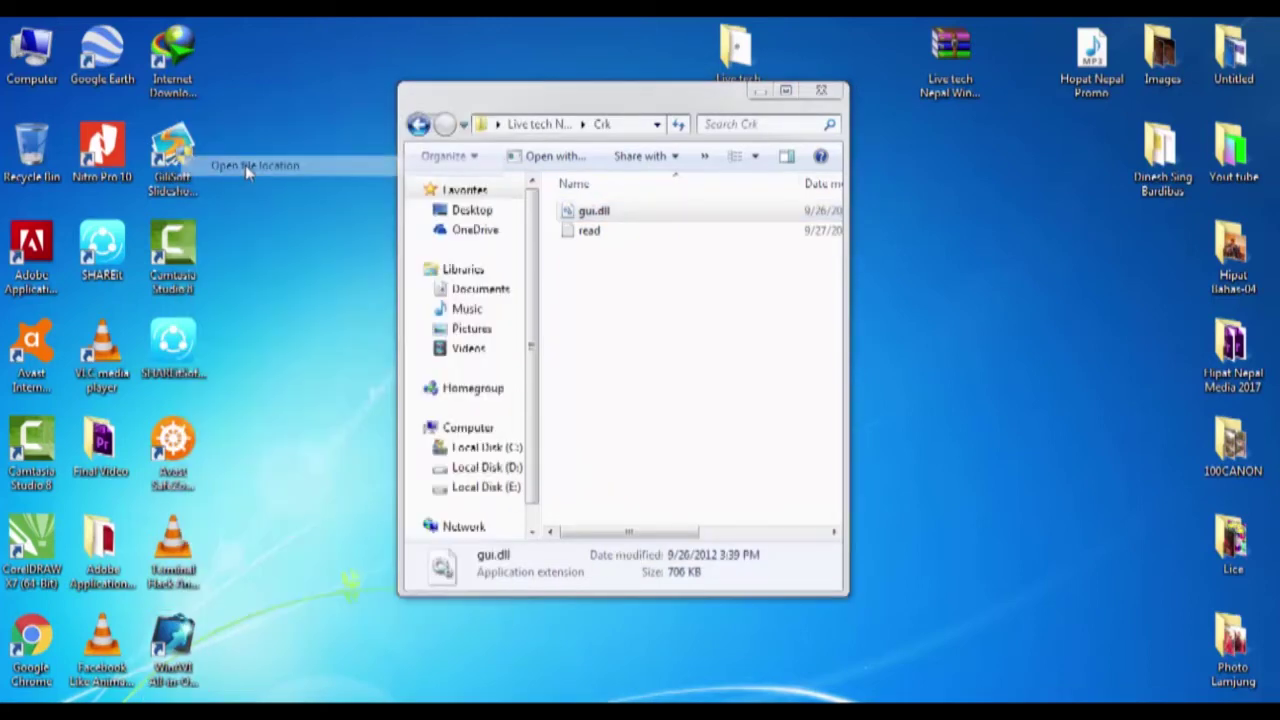
pyautogui.doubleClick(624, 128)
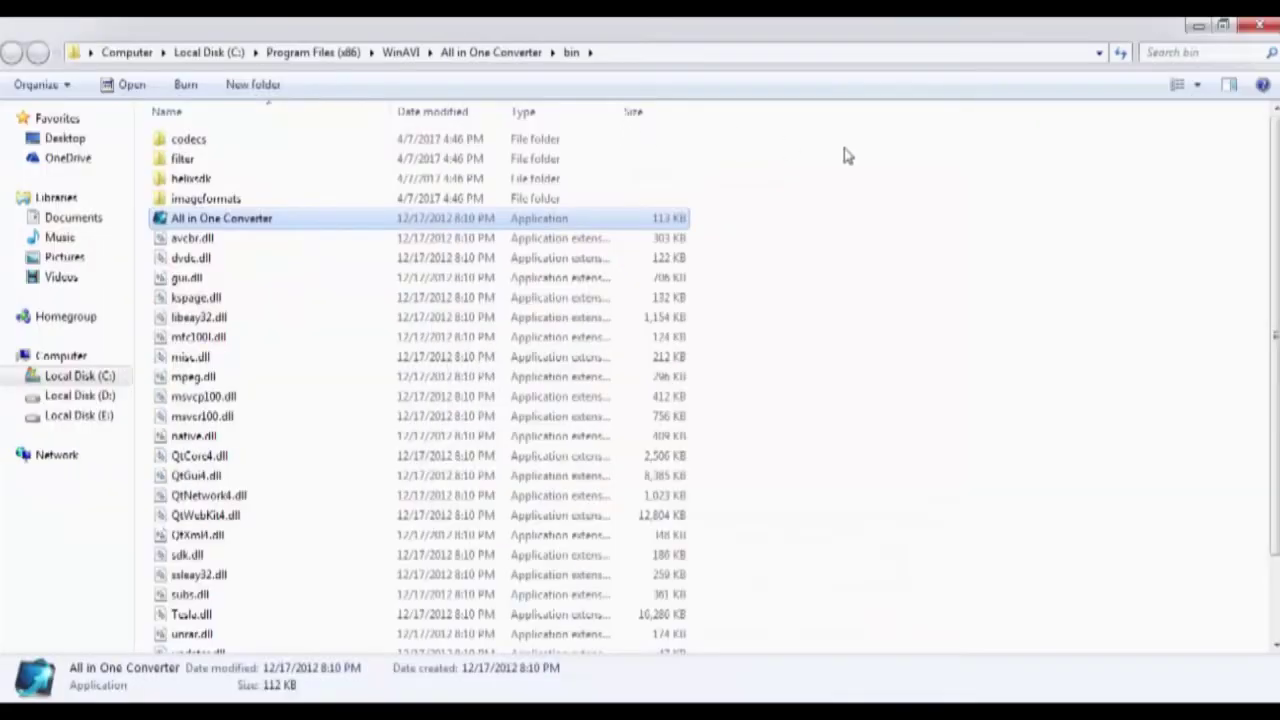
pyautogui.rightClick(868, 282)
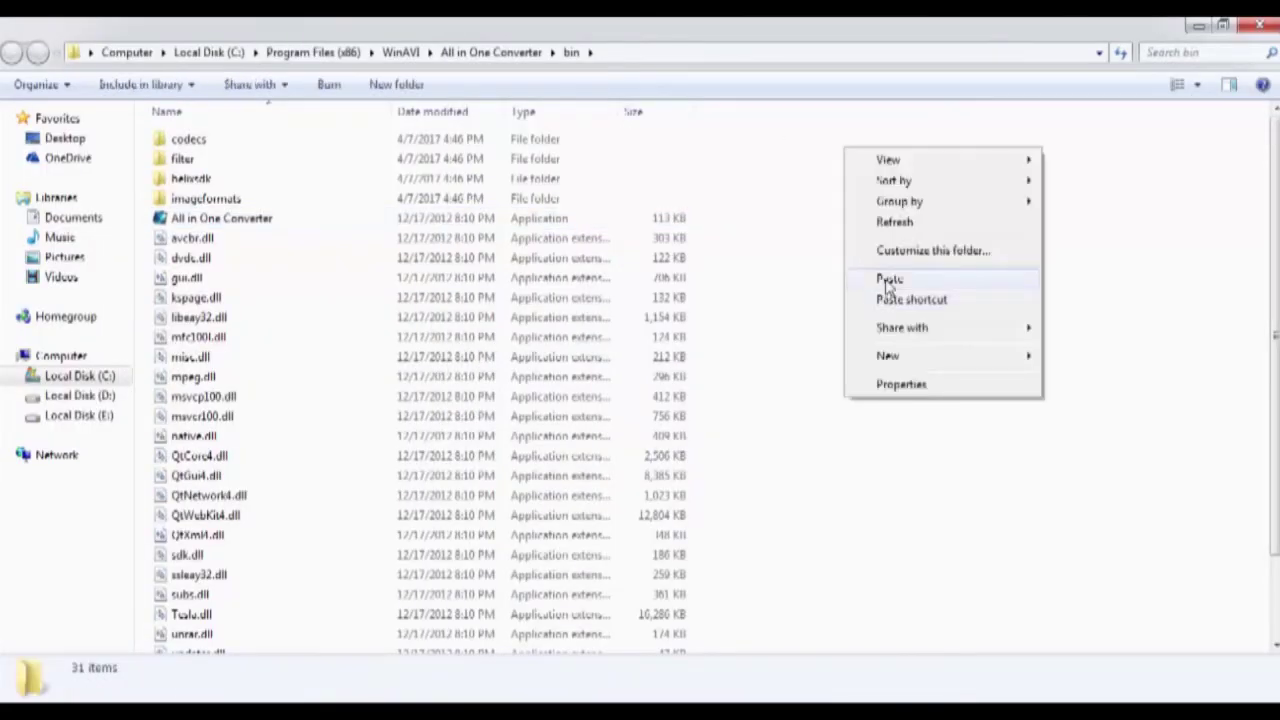
pyautogui.click(887, 279)
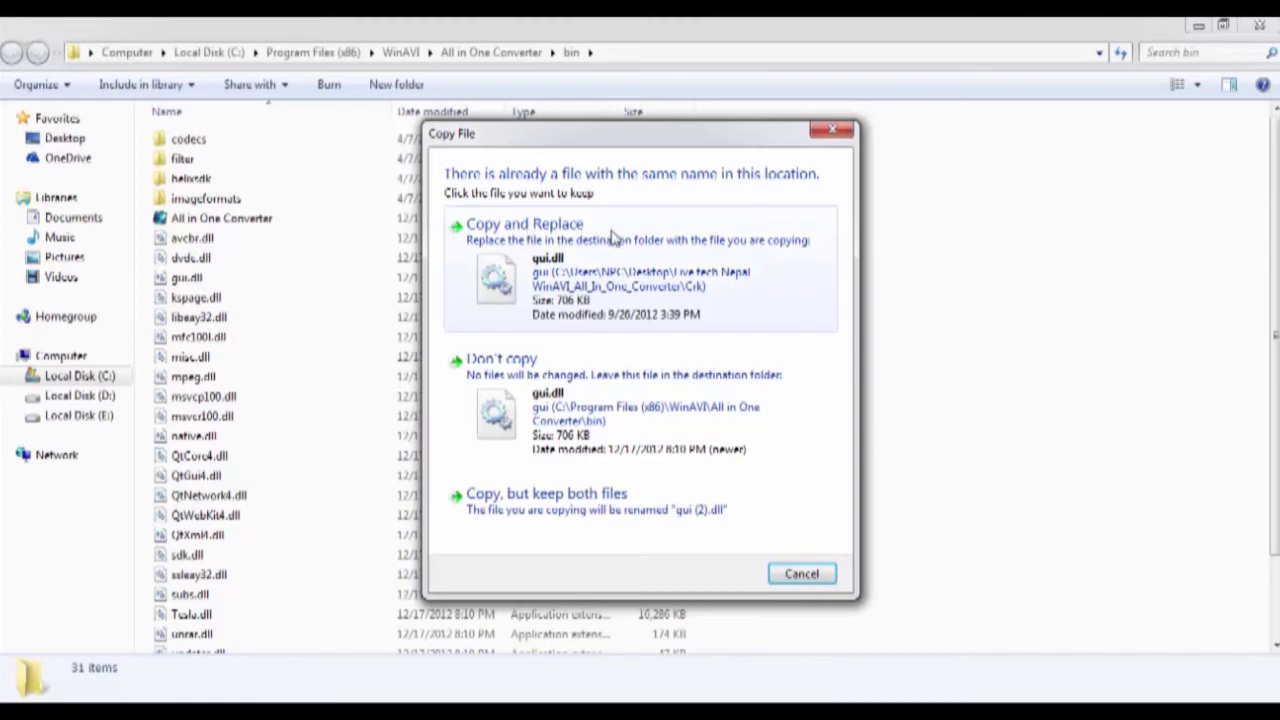
pyautogui.click(597, 310)
pyautogui.click(626, 445)
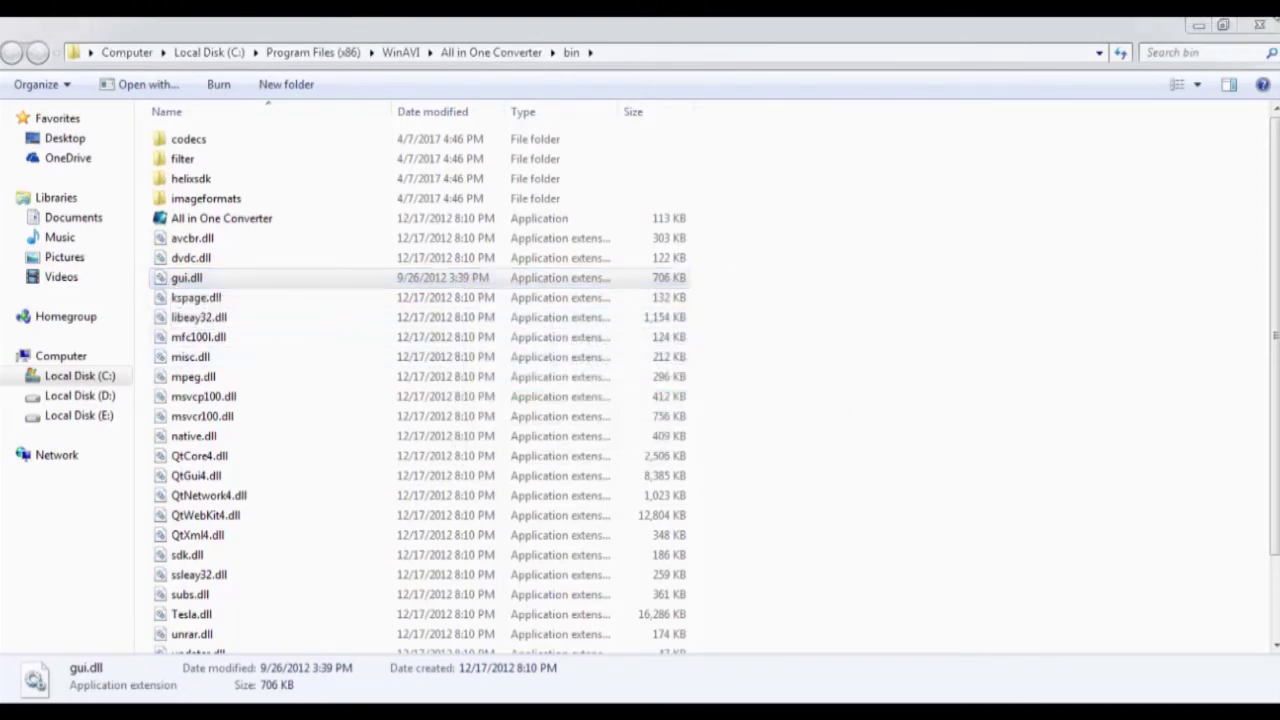
# Close the bin folder, relaunch the WinAVI converter and start adding files, browsing to Computer
pyautogui.click(1259, 25)
pyautogui.doubleClick(174, 640)
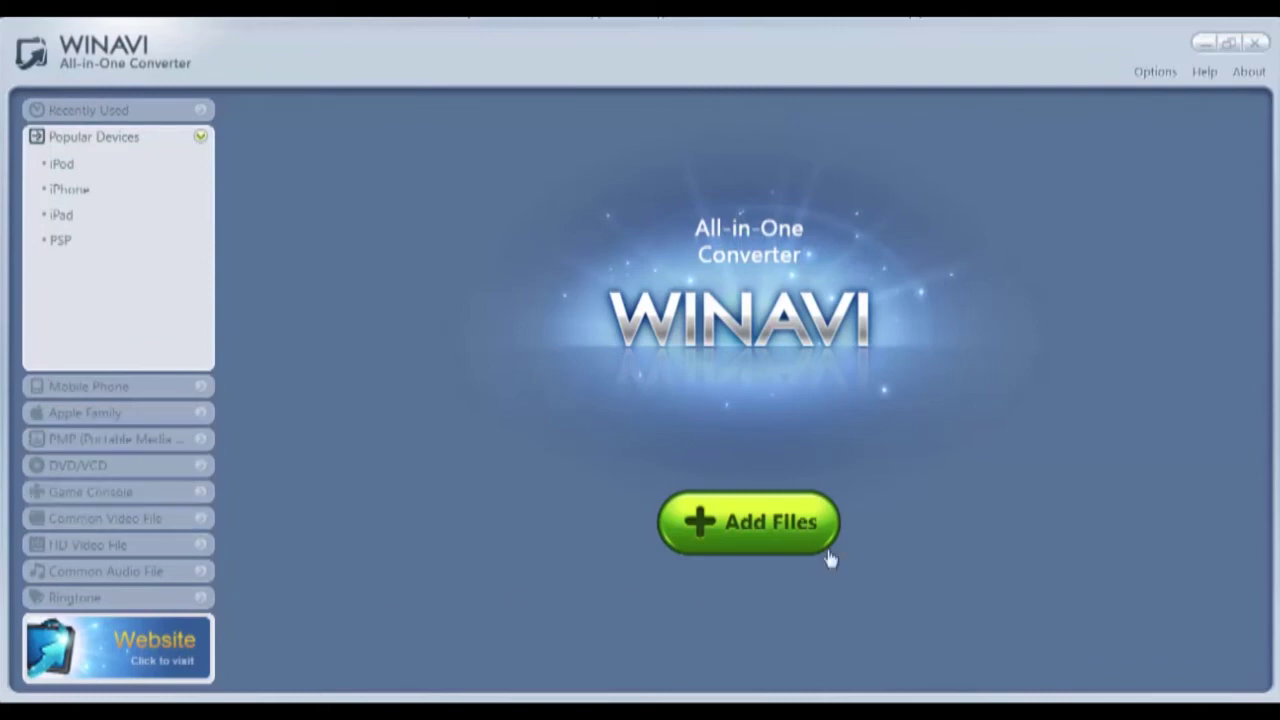
pyautogui.click(777, 534)
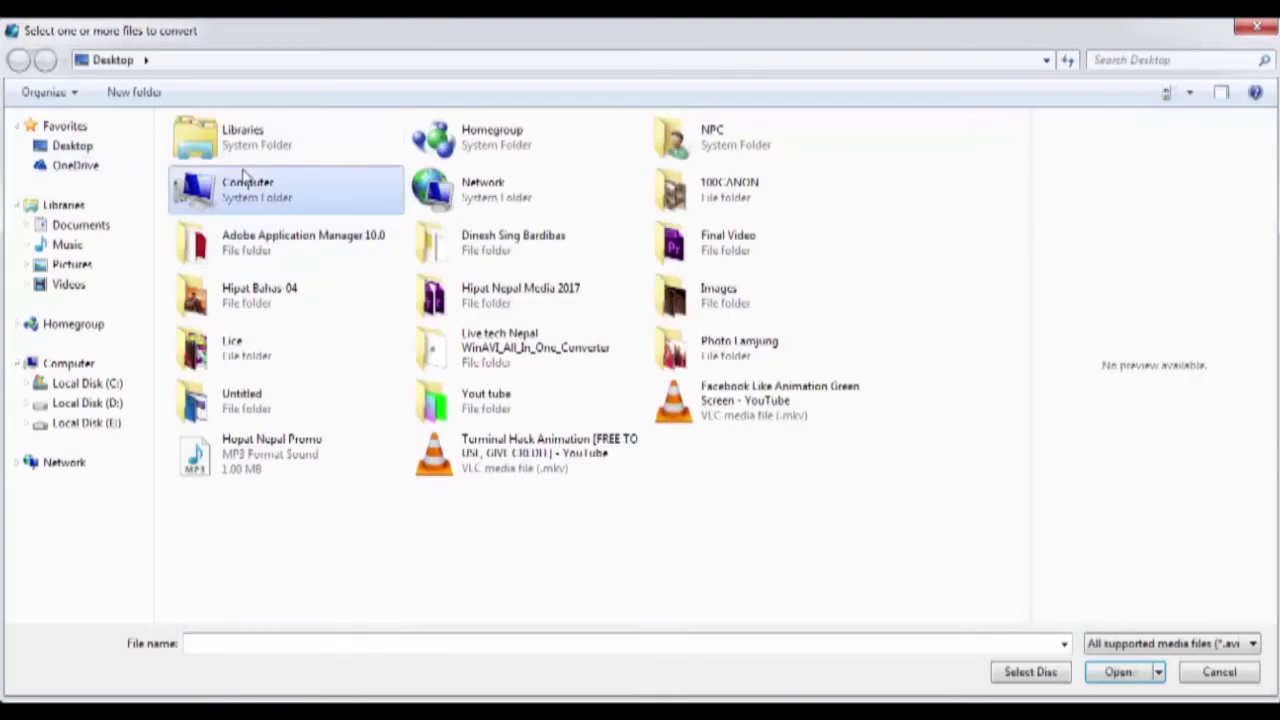
pyautogui.doubleClick(244, 182)
pyautogui.doubleClick(720, 165)
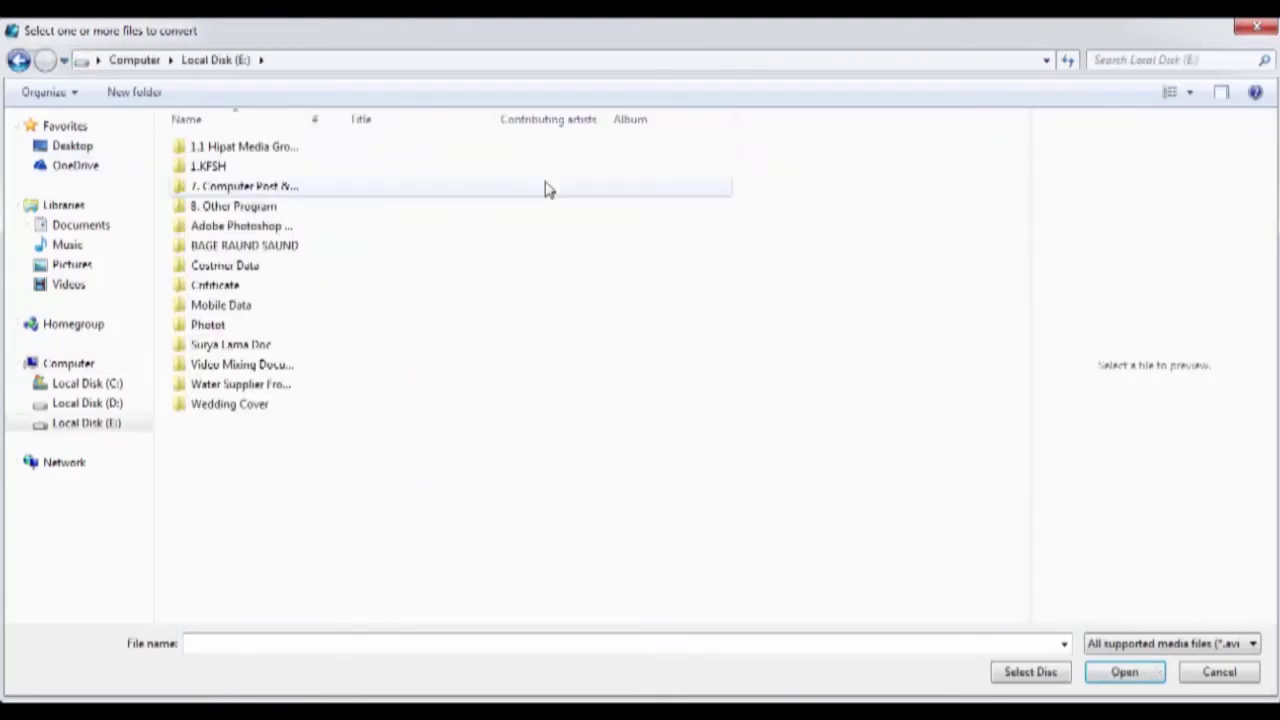
pyautogui.press('BackSpace')
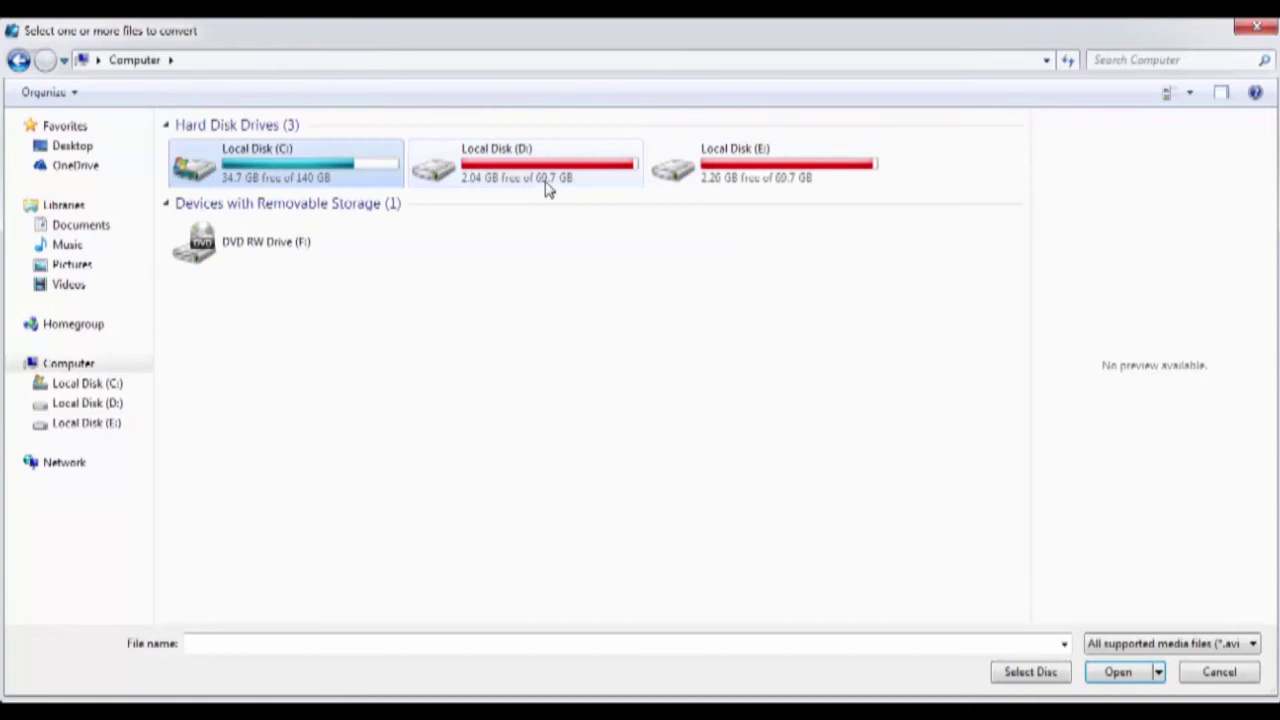
pyautogui.press('Return')
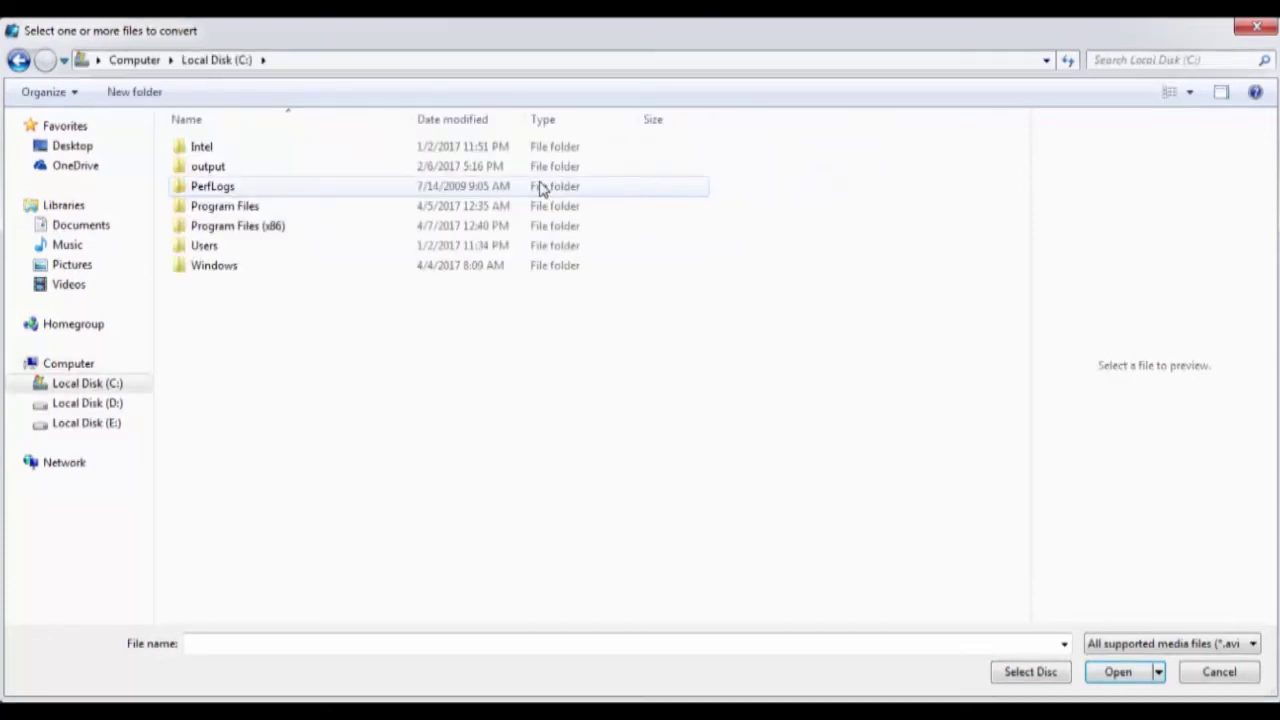
pyautogui.press('BackSpace')
# Browse Local Disk (D:) through 1. Pesnonal My Program and 1. Live tech Nepal to the 1. Live Tech Nepal Videos folder
pyautogui.click(540, 190)
pyautogui.doubleClick(540, 190)
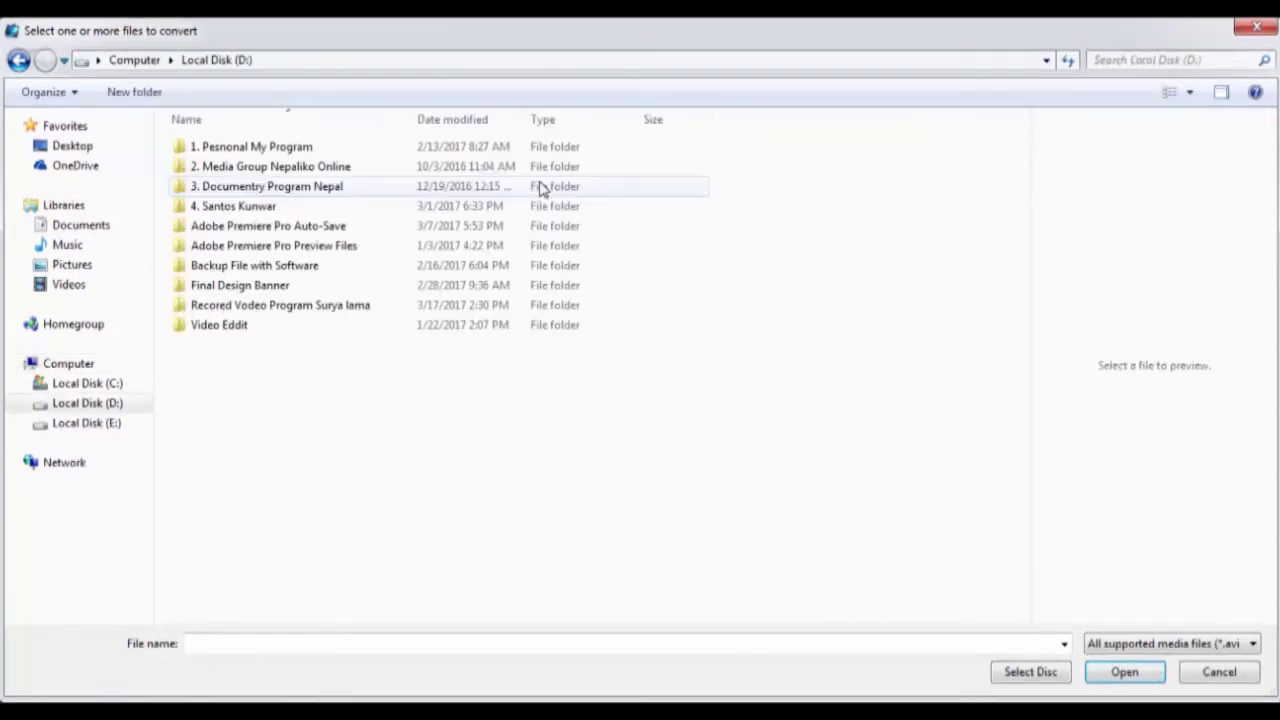
pyautogui.click(234, 152)
pyautogui.doubleClick(234, 152)
pyautogui.click(240, 150)
pyautogui.doubleClick(240, 150)
pyautogui.doubleClick(232, 152)
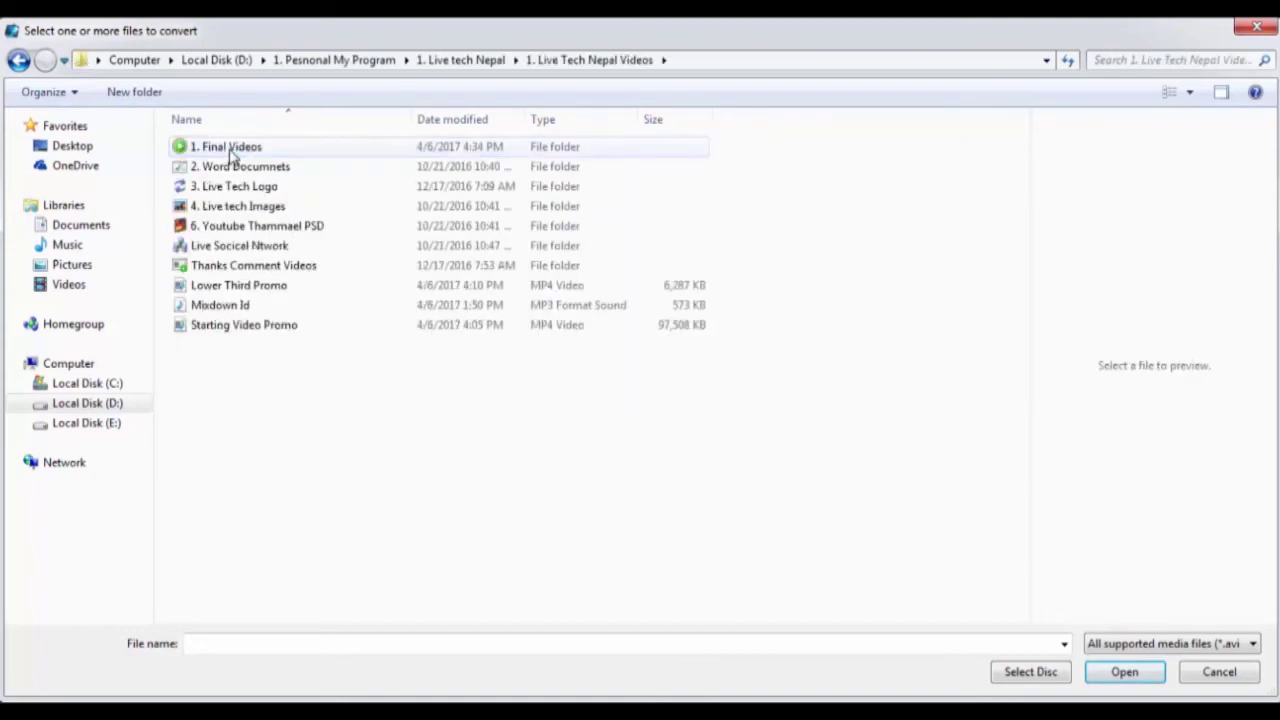
# Add a video for conversion from the 9. Could Not Find This Item folder inside 1. Final Videos
pyautogui.doubleClick(200, 150)
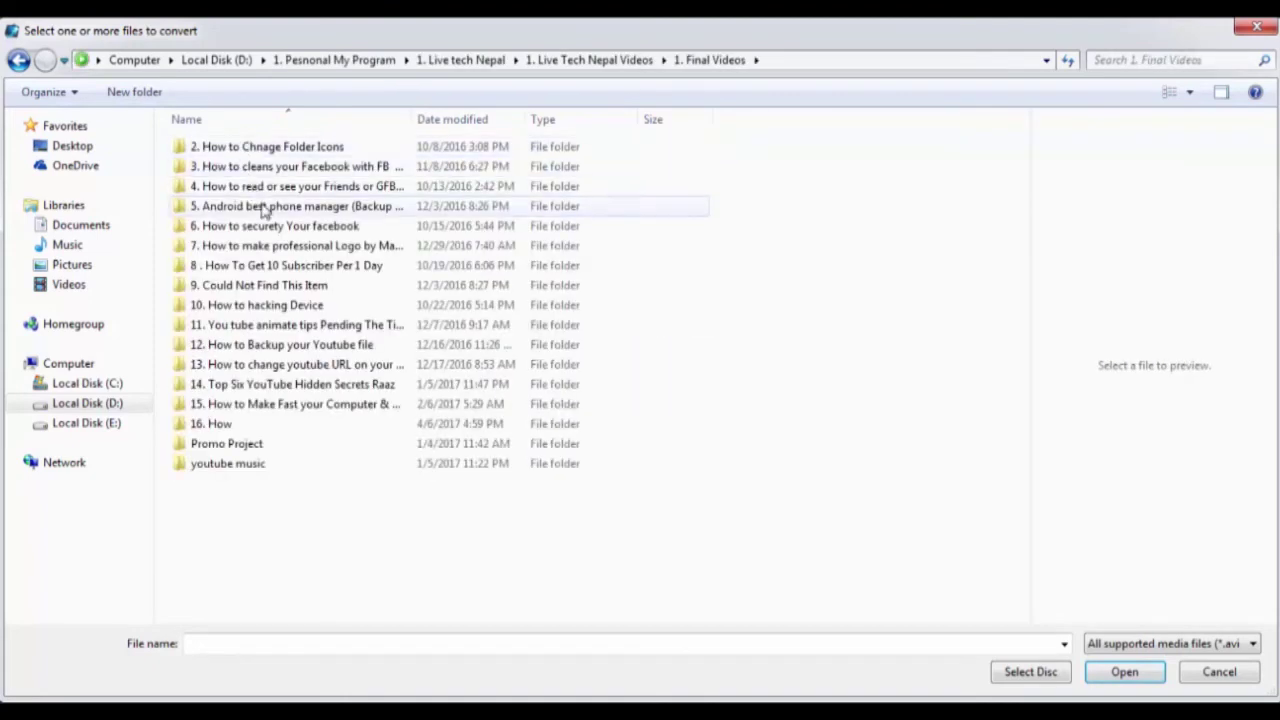
pyautogui.doubleClick(272, 287)
pyautogui.doubleClick(323, 194)
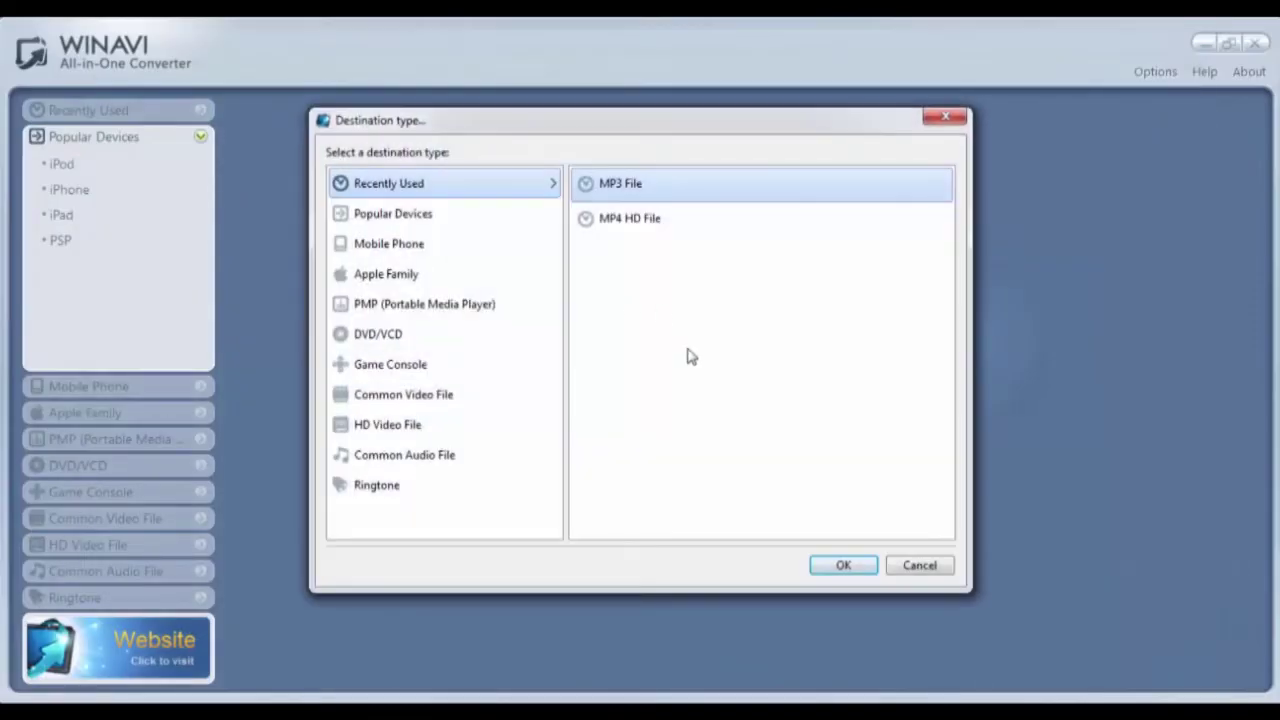
# Choose MP4 HD File from the HD Video File category as the destination type and confirm it
pyautogui.click(343, 430)
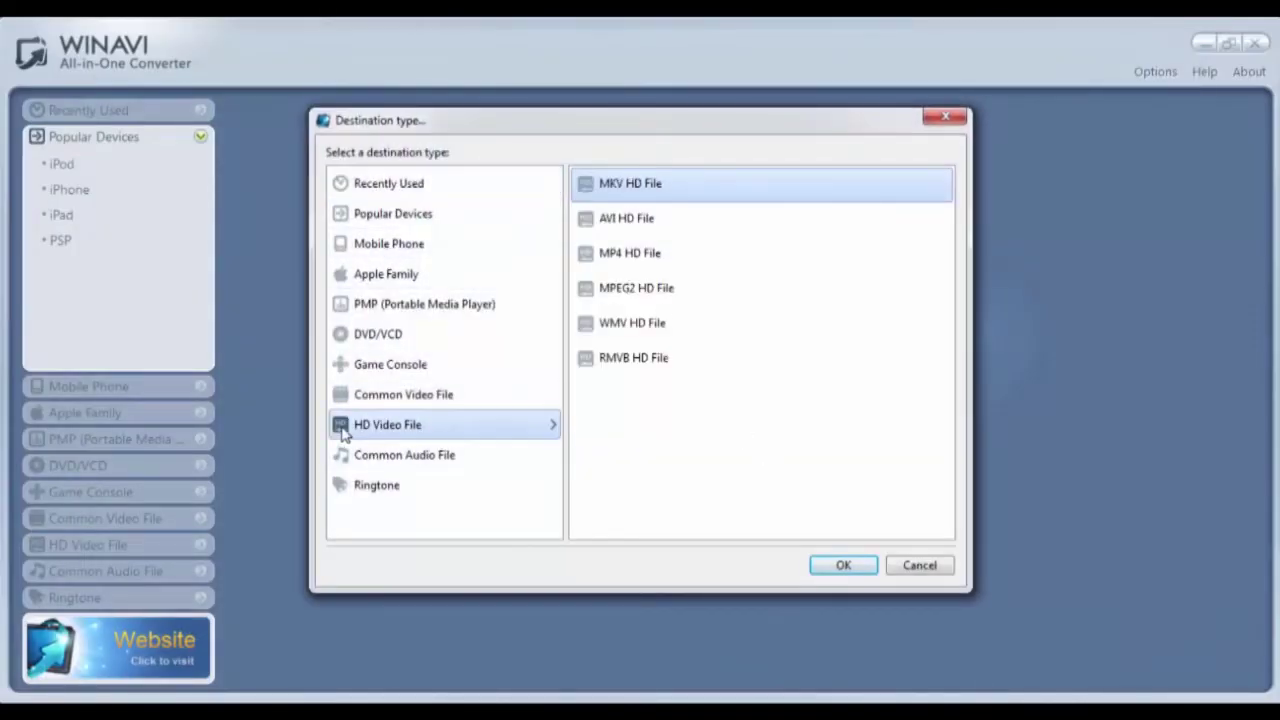
pyautogui.click(633, 218)
pyautogui.click(631, 190)
pyautogui.click(622, 288)
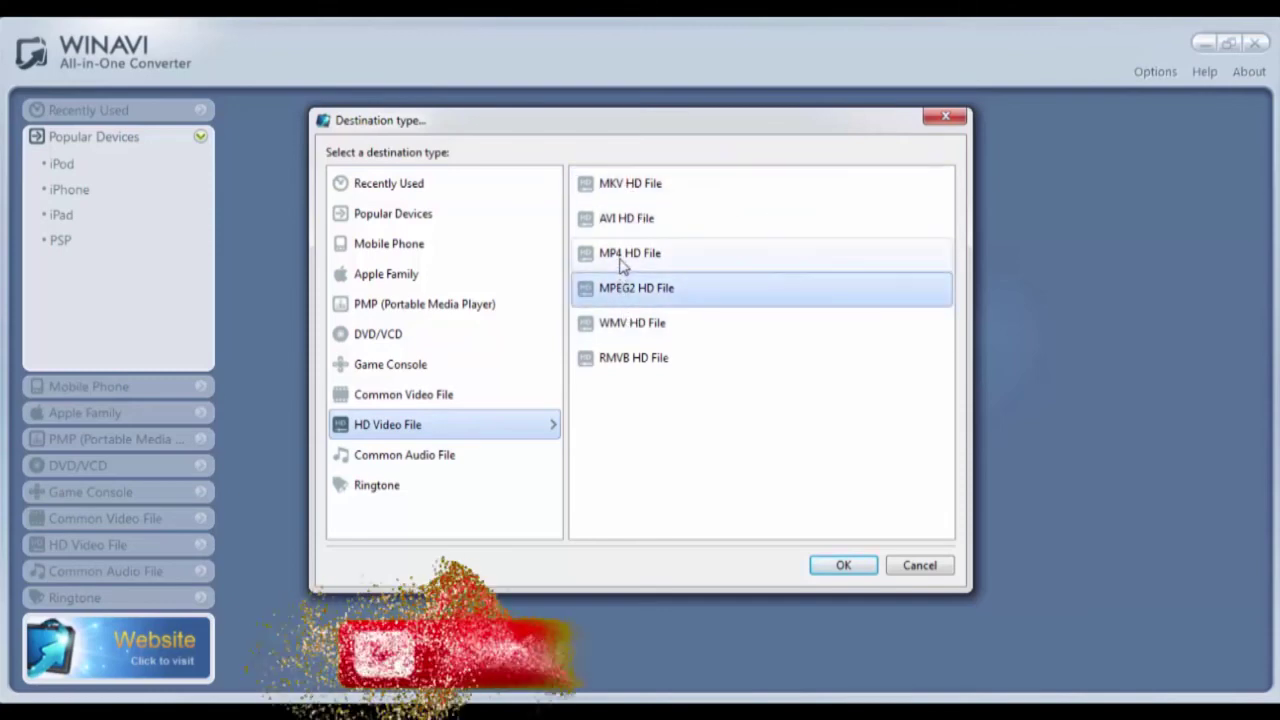
pyautogui.click(622, 256)
pyautogui.click(843, 565)
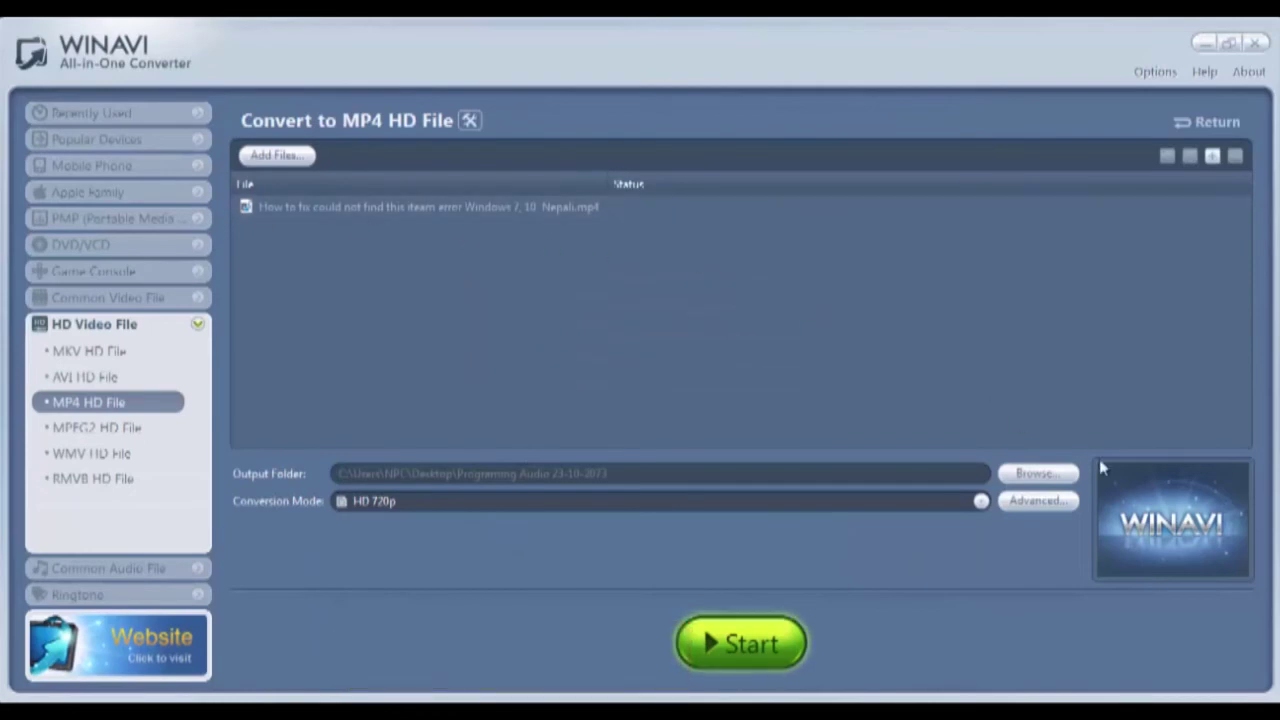
pyautogui.click(1037, 473)
pyautogui.click(40, 150)
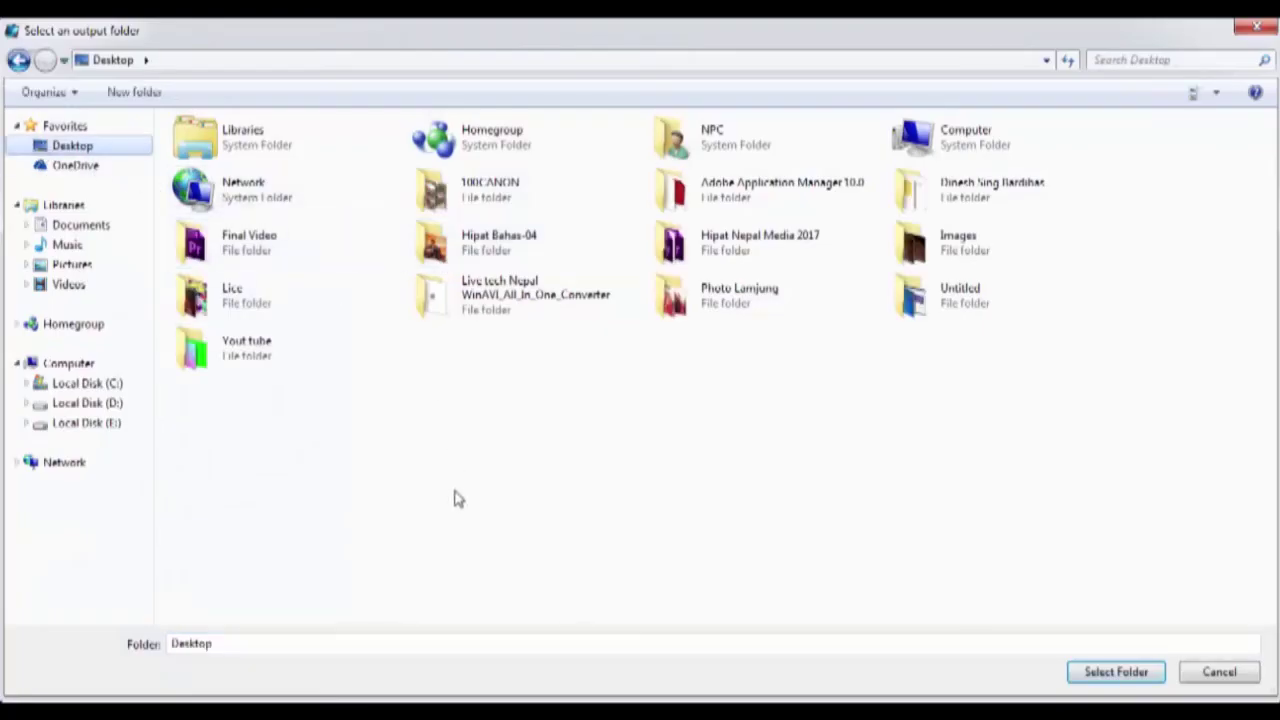
pyautogui.click(1252, 28)
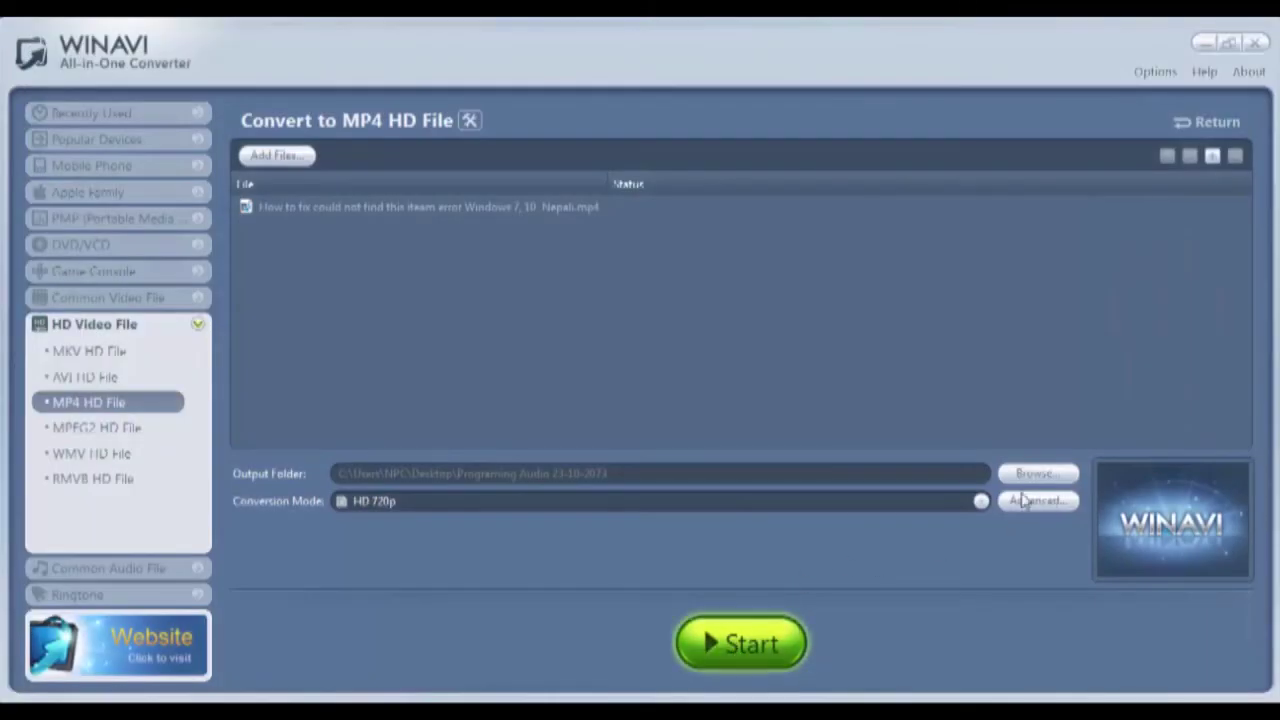
# Set the conversion mode to HD 1080p and start converting the added video
pyautogui.click(980, 501)
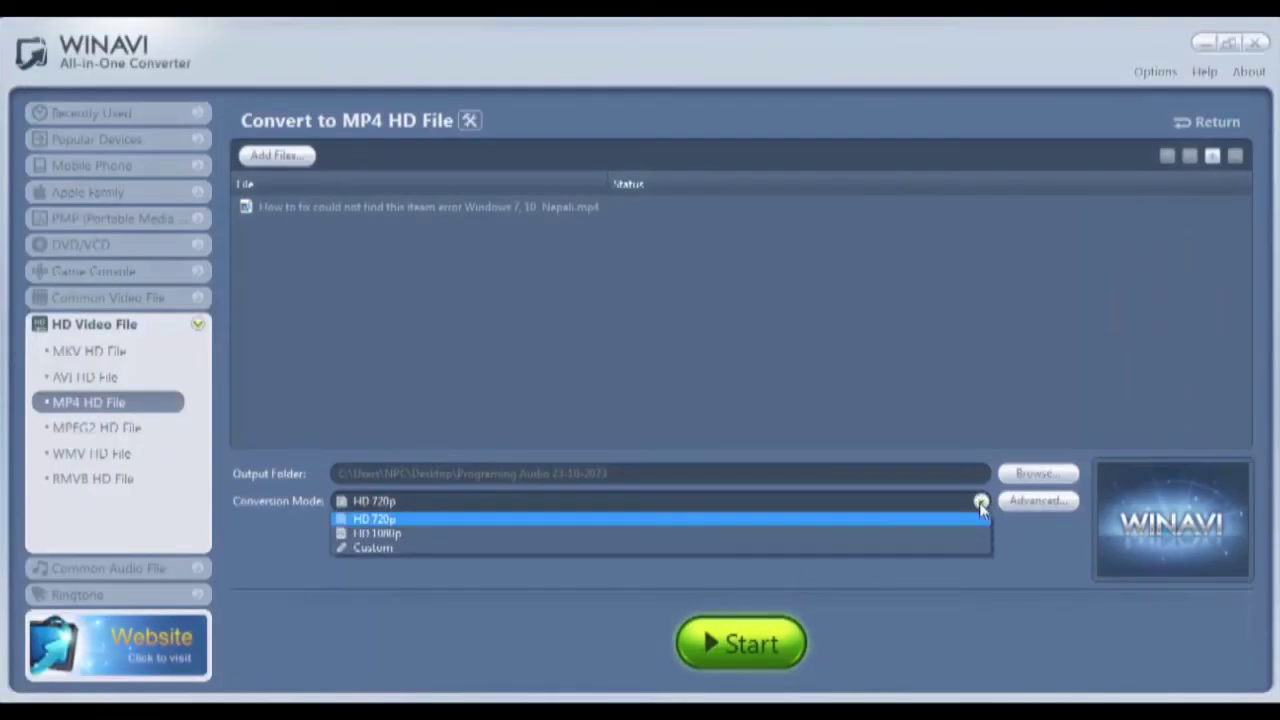
pyautogui.click(402, 537)
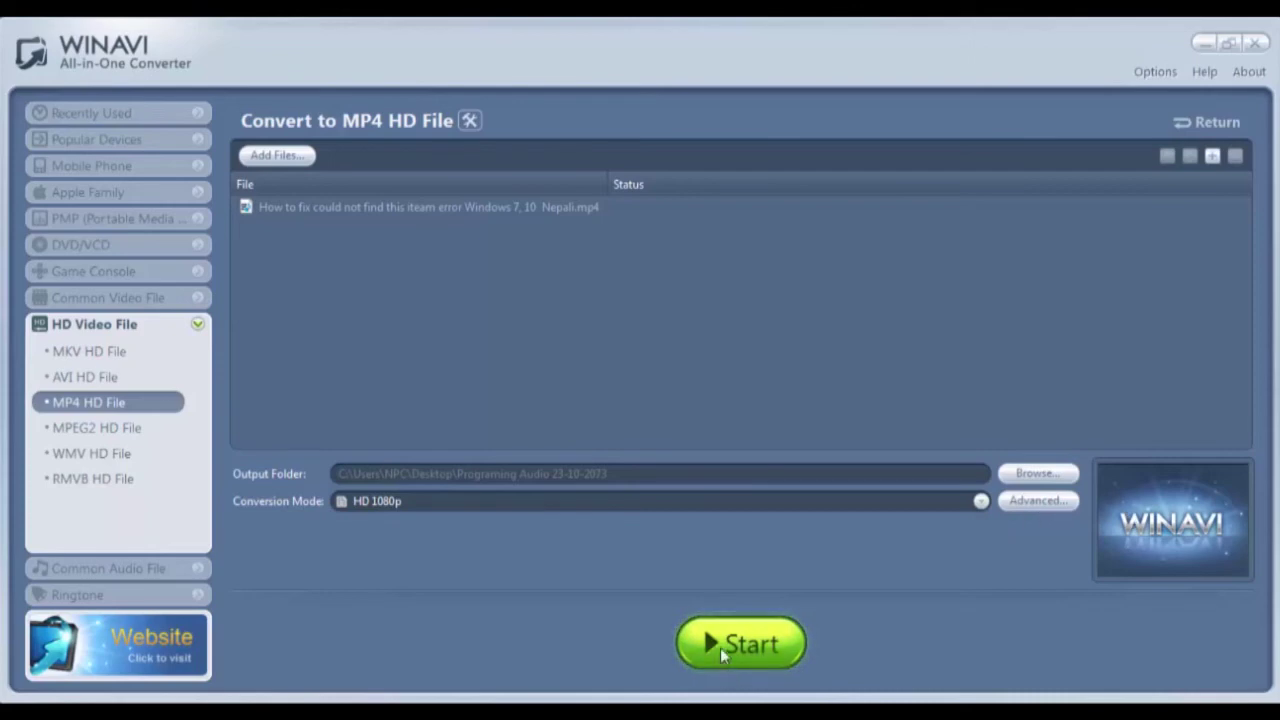
pyautogui.click(720, 647)
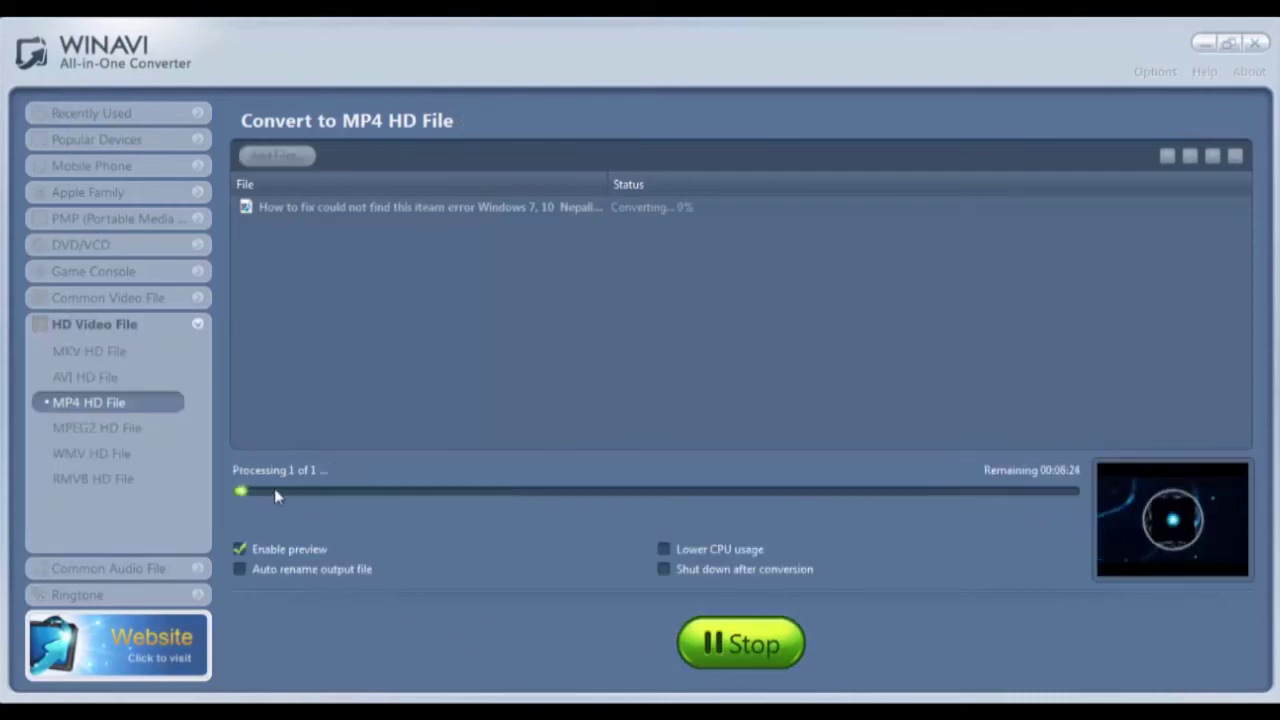